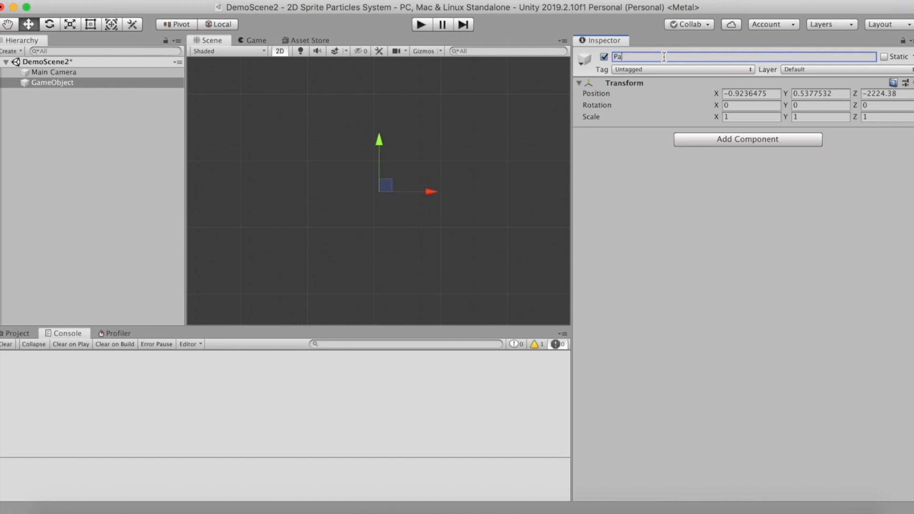
Set the ParentSprite object's X, Y and Z position to 0
{"action": "left_click", "coordinate": [770, 93]}
{"action": "type", "text": "0"}
{"action": "left_click", "coordinate": [835, 94]}
{"action": "type", "text": "0"}
{"action": "left_click", "coordinate": [878, 96]}
{"action": "type", "text": "0"}
Add a Sprite Renderer component to ParentSprite and assign the image named "sprite" to it
{"action": "left_click", "coordinate": [759, 135]}
{"action": "type", "text": "sprite"}
{"action": "left_click", "coordinate": [723, 229]}
{"action": "left_click", "coordinate": [907, 144]}
{"action": "double_click", "coordinate": [122, 68]}
Set ParentSprite's X and Y scale to 5
{"action": "left_click", "coordinate": [743, 117]}
{"action": "type", "text": "5"}
{"action": "key", "text": "Tab"}
{"action": "type", "text": "5"}
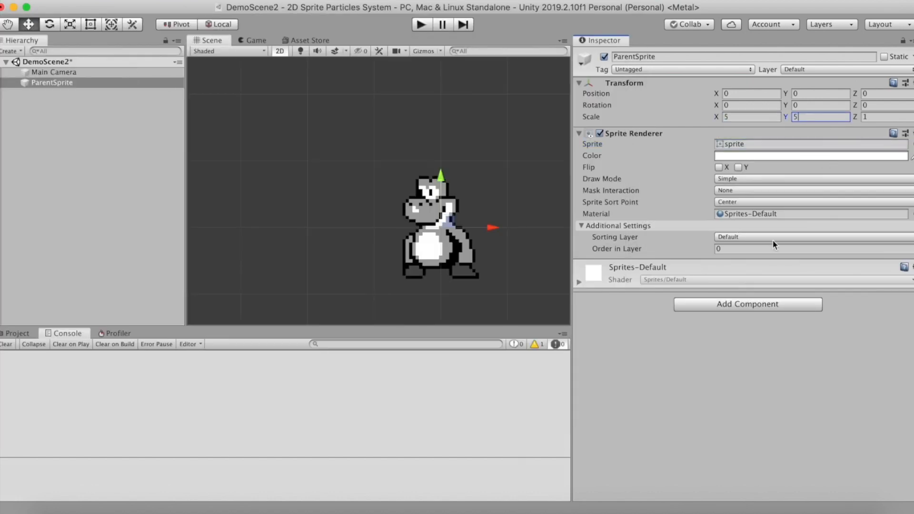
Add Rigidbody 2D and Polygon Collider 2D components to ParentSprite
{"action": "left_click", "coordinate": [745, 306]}
{"action": "type", "text": "Rig"}
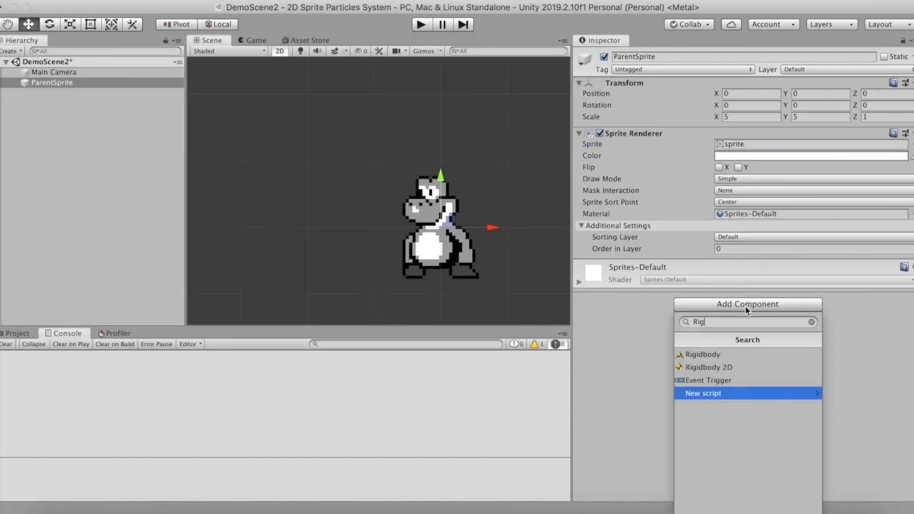
{"action": "left_click", "coordinate": [704, 367]}
{"action": "left_click", "coordinate": [705, 314]}
{"action": "type", "text": "Pol"}
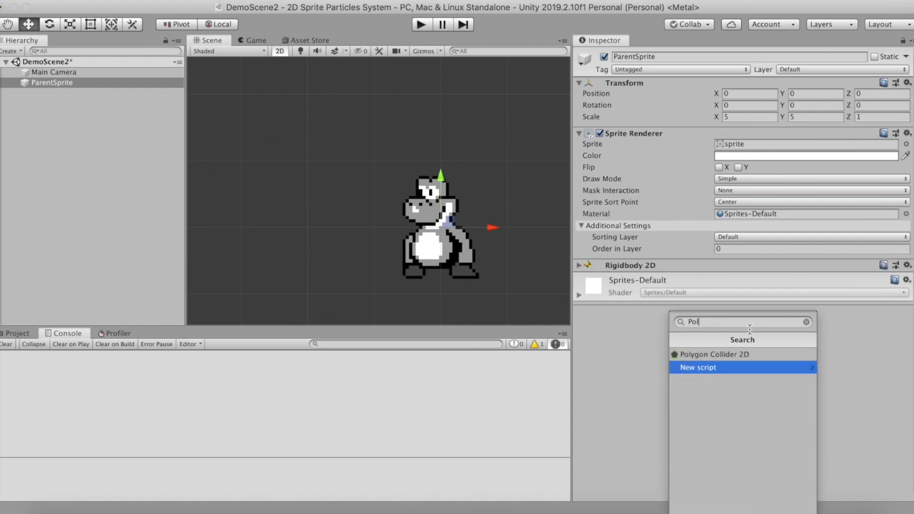
{"action": "left_click", "coordinate": [730, 354]}
Add the Sprite Particle System script component to ParentSprite
{"action": "right_click", "coordinate": [857, 298]}
{"action": "left_click", "coordinate": [755, 350]}
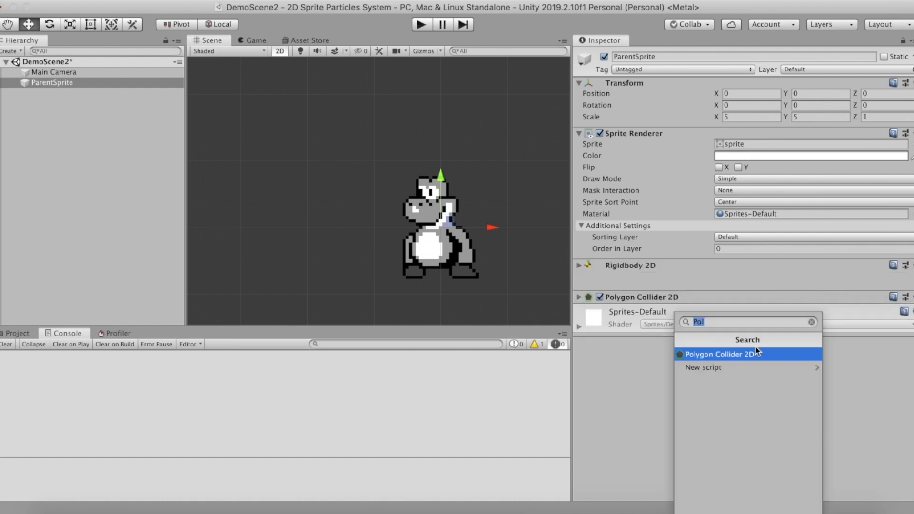
{"action": "key", "text": "BackSpace"}
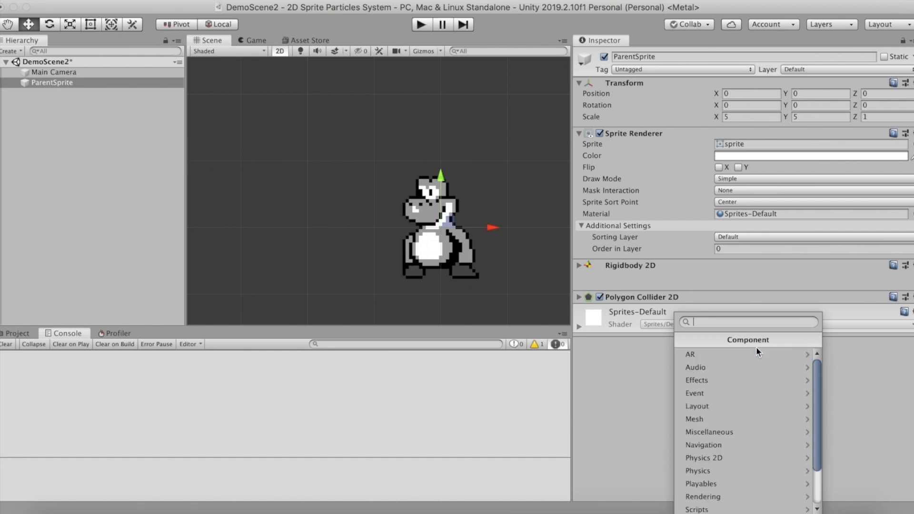
{"action": "type", "text": "Spt"}
{"action": "key", "text": "BackSpace"}
{"action": "type", "text": "ri"}
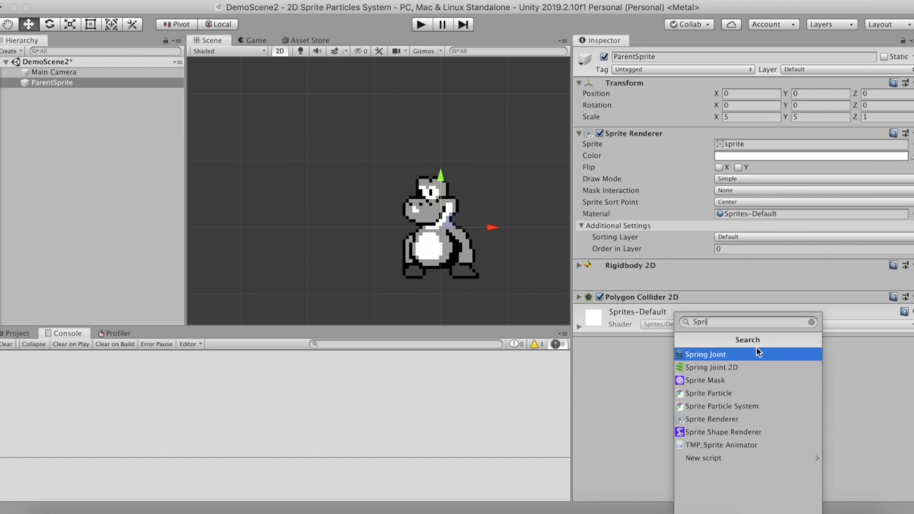
{"action": "left_click", "coordinate": [714, 406]}
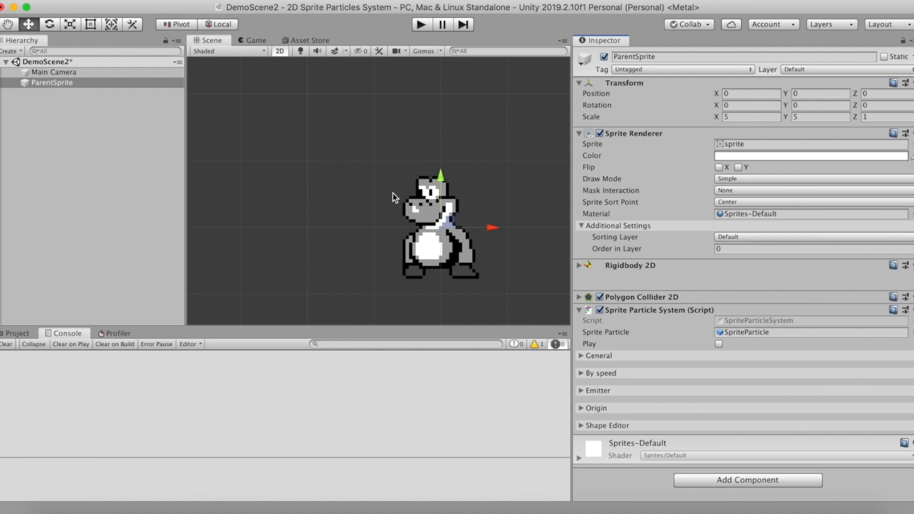
In the Shape Editor, reset the Sprite Particle shape to match the object's collider points
{"action": "left_click", "coordinate": [582, 426]}
{"action": "scroll", "coordinate": [731, 424], "scroll_direction": "down", "scroll_amount": 3}
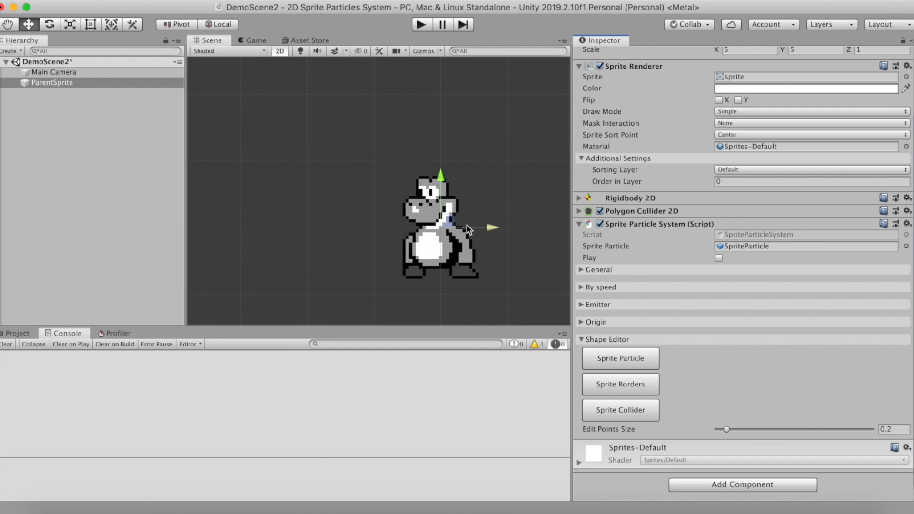
{"action": "left_click", "coordinate": [635, 363]}
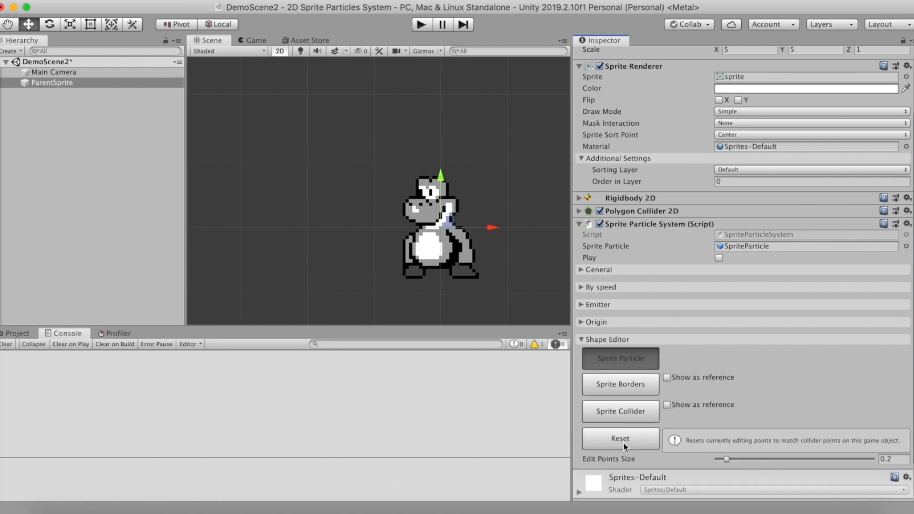
{"action": "left_click", "coordinate": [630, 437]}
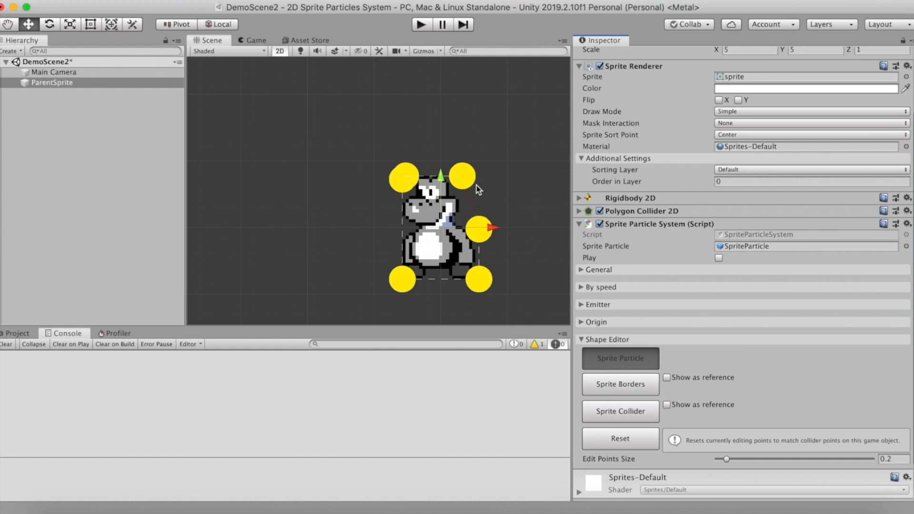
Reduce the edit points size to 0.06 and reset the Sprite Borders and Sprite Collider shapes to the collider points
{"action": "left_click_drag", "start_coordinate": [727, 461], "coordinate": [721, 464]}
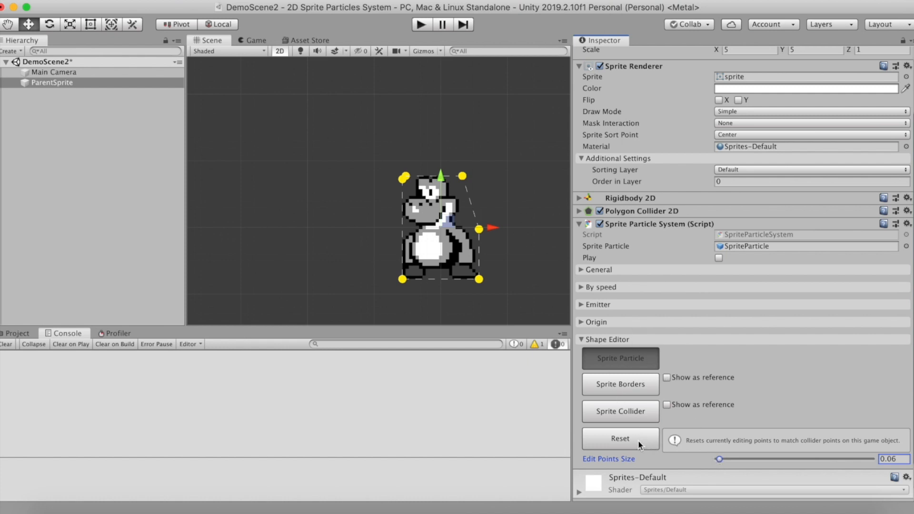
{"action": "left_click", "coordinate": [620, 386]}
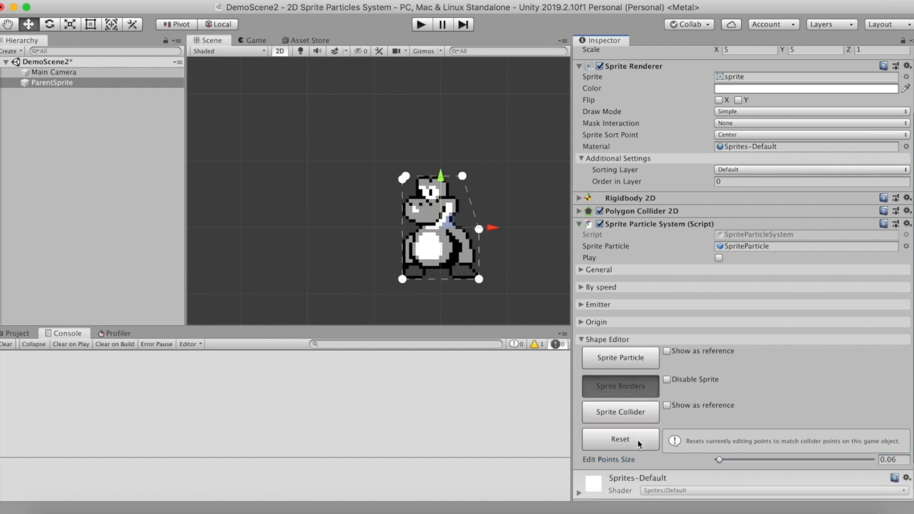
{"action": "left_click", "coordinate": [630, 421]}
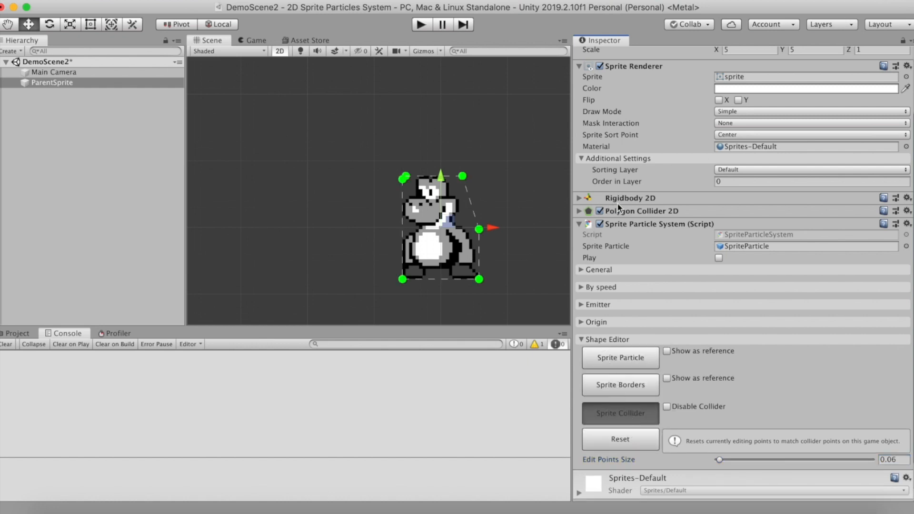
Check the Polygon Collider 2D outline in its edit mode, leaving the collider as it is
{"action": "left_click", "coordinate": [578, 211]}
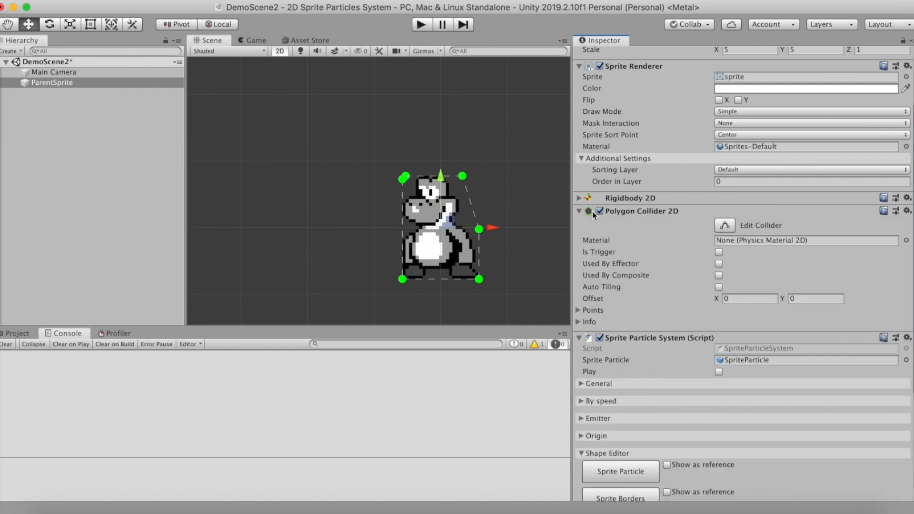
{"action": "left_click", "coordinate": [725, 225]}
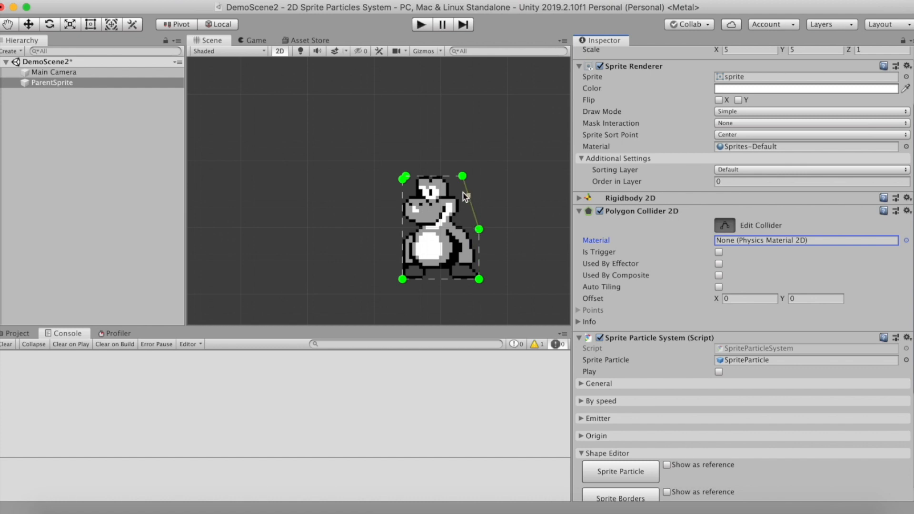
{"action": "left_click", "coordinate": [406, 175]}
{"action": "left_click", "coordinate": [725, 226]}
{"action": "left_click", "coordinate": [635, 213]}
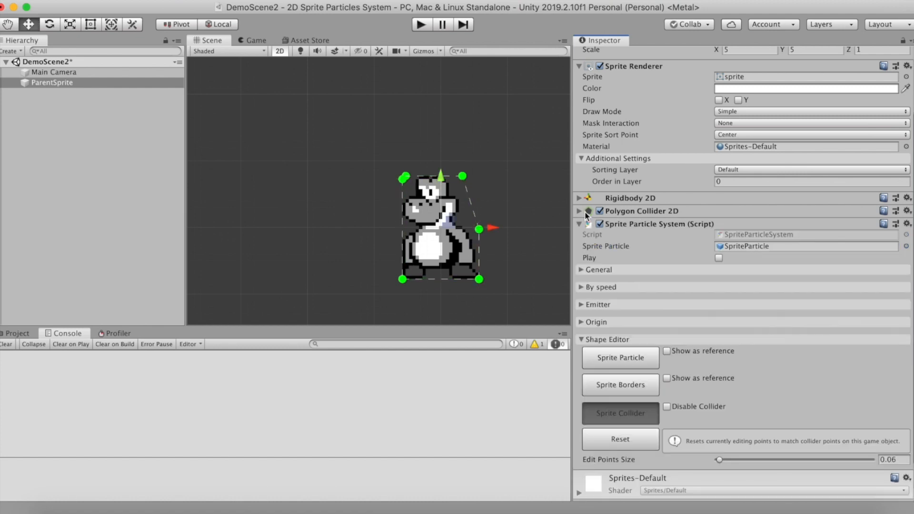
Move the Sprite Particle shape's points so that they enclose only the character's head
{"action": "left_click", "coordinate": [625, 357]}
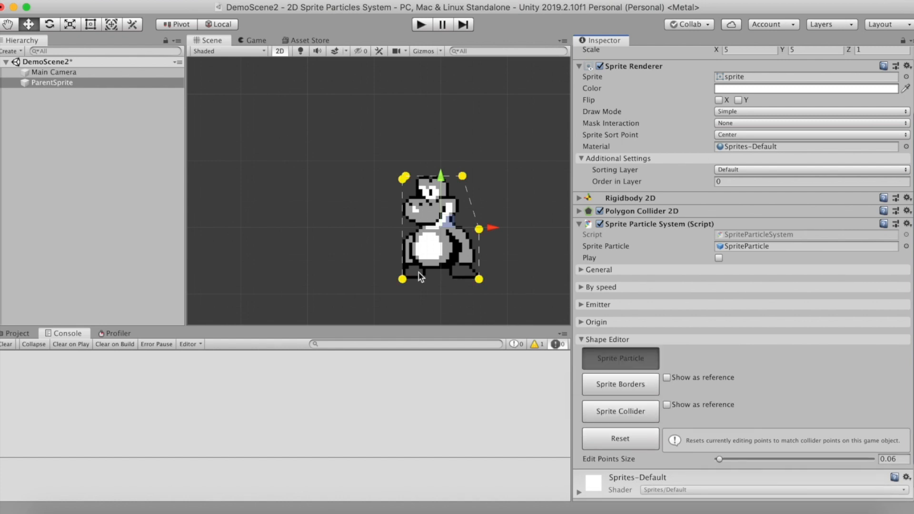
{"action": "left_click_drag", "start_coordinate": [403, 180], "coordinate": [400, 206]}
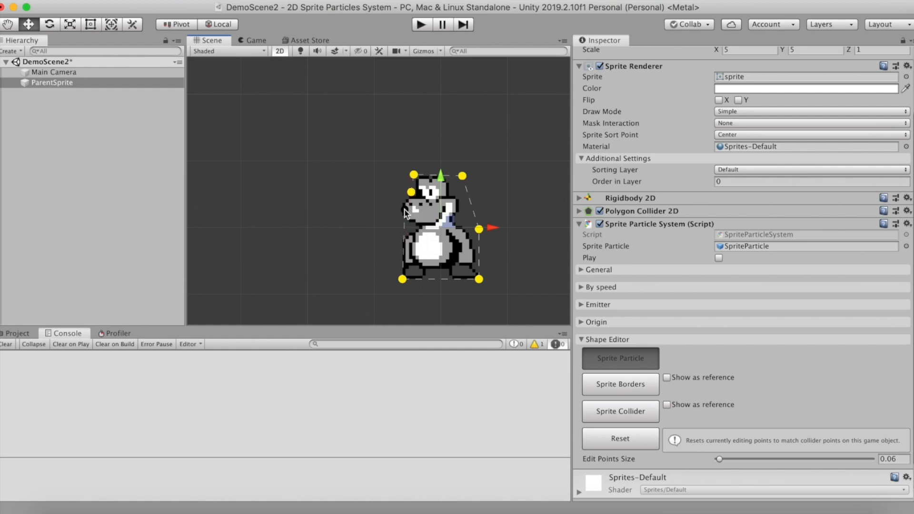
{"action": "left_click_drag", "start_coordinate": [402, 280], "coordinate": [406, 225]}
{"action": "left_click_drag", "start_coordinate": [479, 279], "coordinate": [464, 221]}
{"action": "left_click_drag", "start_coordinate": [463, 176], "coordinate": [471, 156]}
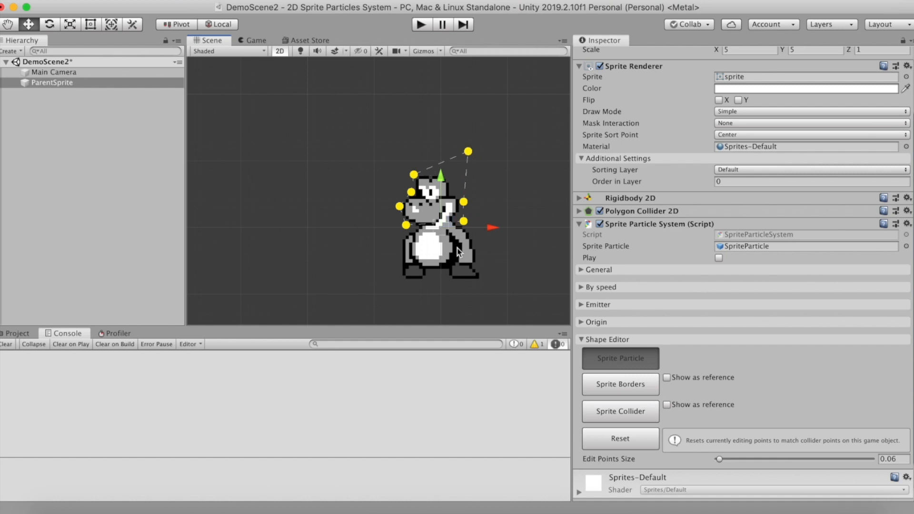
{"action": "left_click", "coordinate": [468, 151], "text": "ctrl"}
Lower the Sprite Borders' upper points to below the head, and show the Sprite Particle shape as a reference with snapping enabled
{"action": "left_click", "coordinate": [621, 385]}
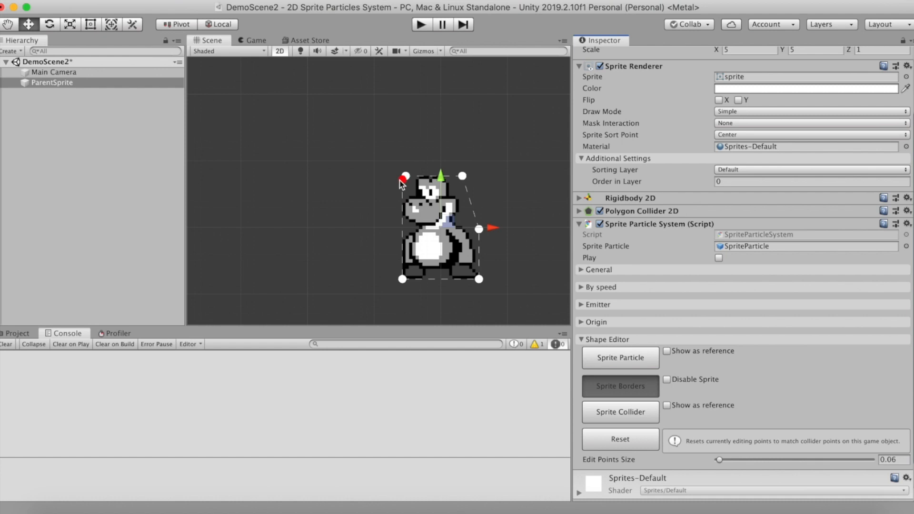
{"action": "left_click_drag", "start_coordinate": [406, 176], "coordinate": [416, 226]}
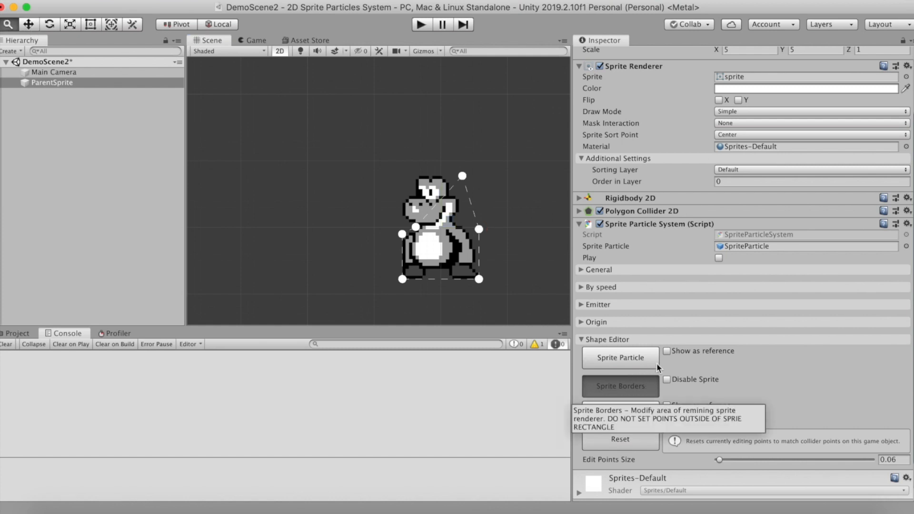
{"action": "left_click", "coordinate": [668, 351]}
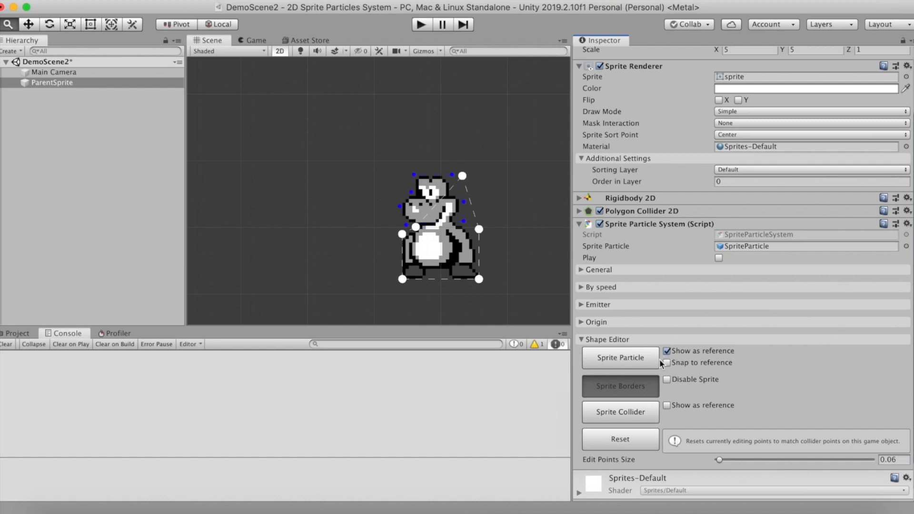
{"action": "left_click", "coordinate": [667, 364]}
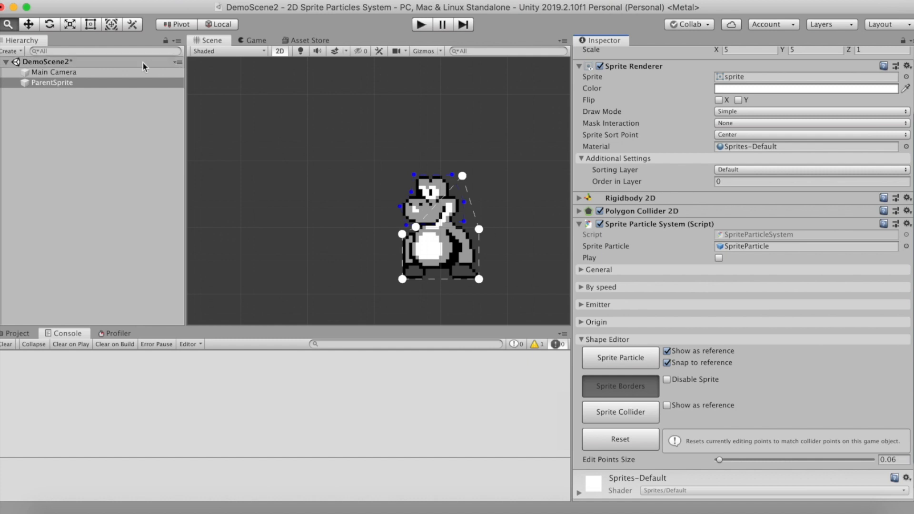
Snap the Sprite Borders' upper points to the particle shape's lower neck points and outline the gap between the feet
{"action": "left_click", "coordinate": [28, 25]}
{"action": "left_click_drag", "start_coordinate": [416, 230], "coordinate": [414, 233]}
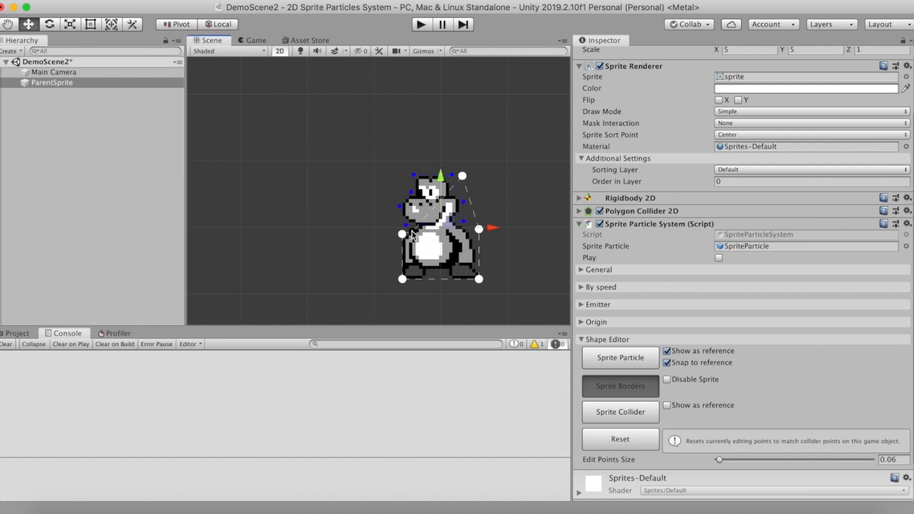
{"action": "left_click", "coordinate": [406, 225]}
{"action": "left_click_drag", "start_coordinate": [463, 176], "coordinate": [464, 221]}
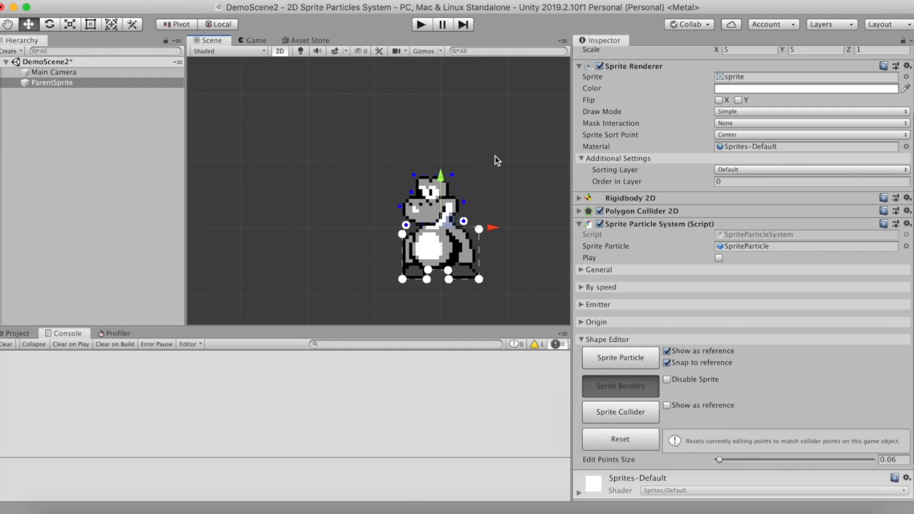
For the Sprite Collider shape, show Sprite Borders as a snapping reference and enable Disable Collider, ending shape editing
{"action": "left_click", "coordinate": [623, 411]}
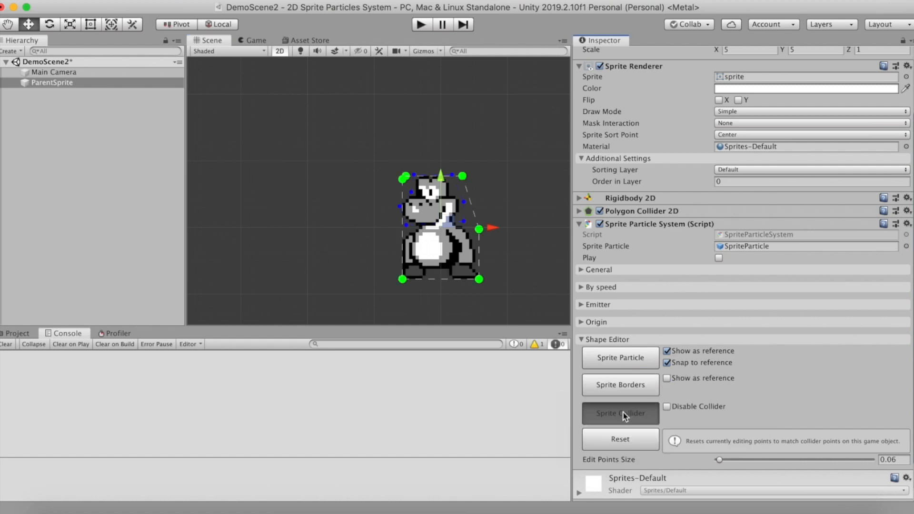
{"action": "left_click", "coordinate": [668, 379]}
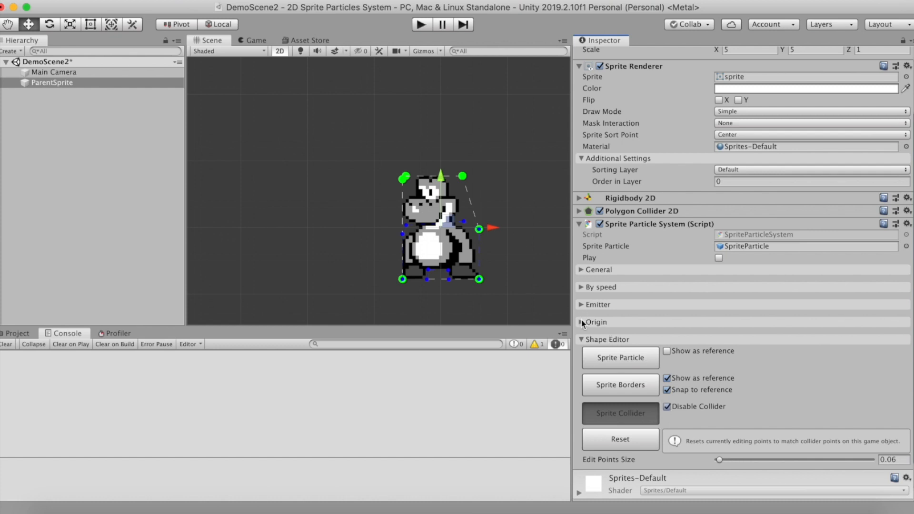
{"action": "left_click", "coordinate": [616, 411]}
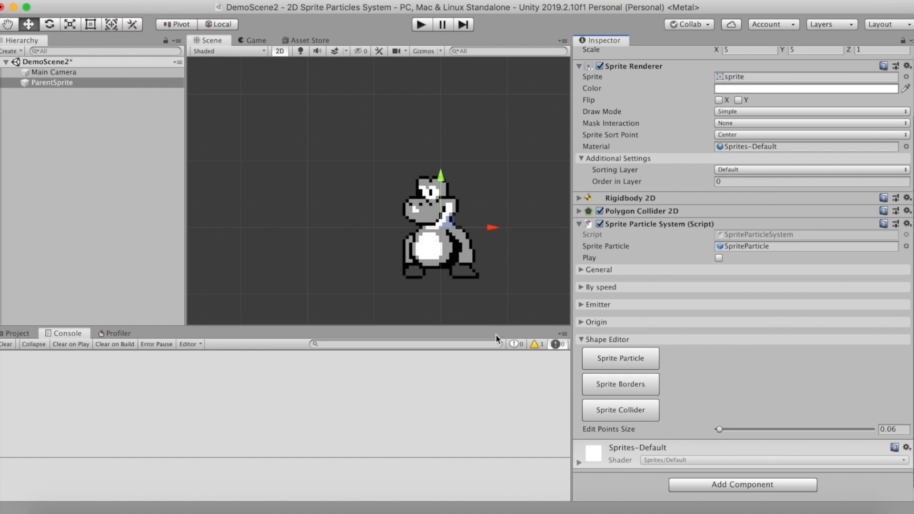
Keep the particle origin type as Point and move the origin point onto the character's face
{"action": "left_click", "coordinate": [581, 322]}
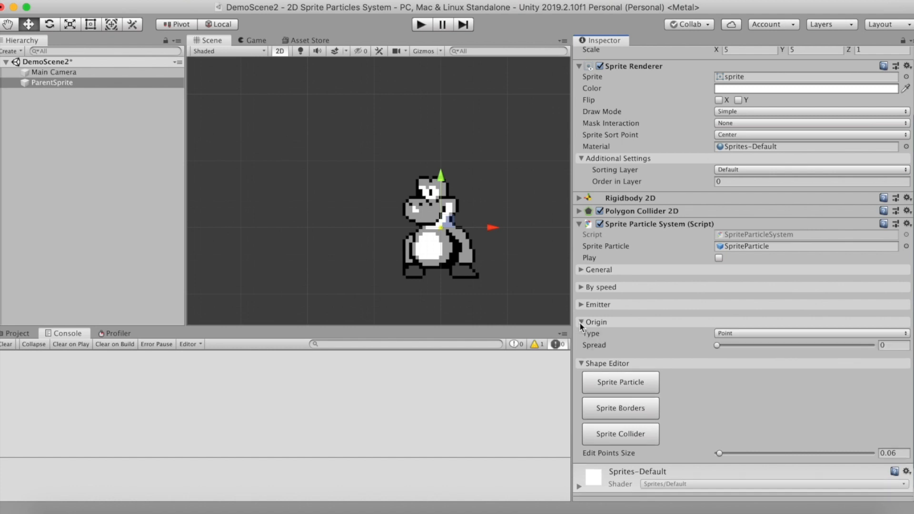
{"action": "left_click", "coordinate": [727, 337]}
{"action": "left_click_drag", "start_coordinate": [438, 230], "coordinate": [440, 229]}
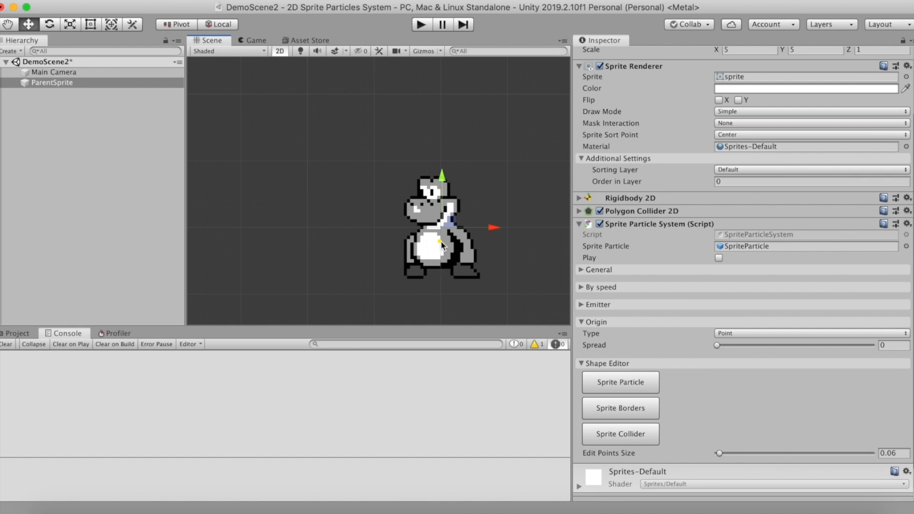
{"action": "left_click_drag", "start_coordinate": [441, 241], "coordinate": [431, 204]}
{"action": "left_click", "coordinate": [621, 382]}
{"action": "left_click", "coordinate": [582, 328]}
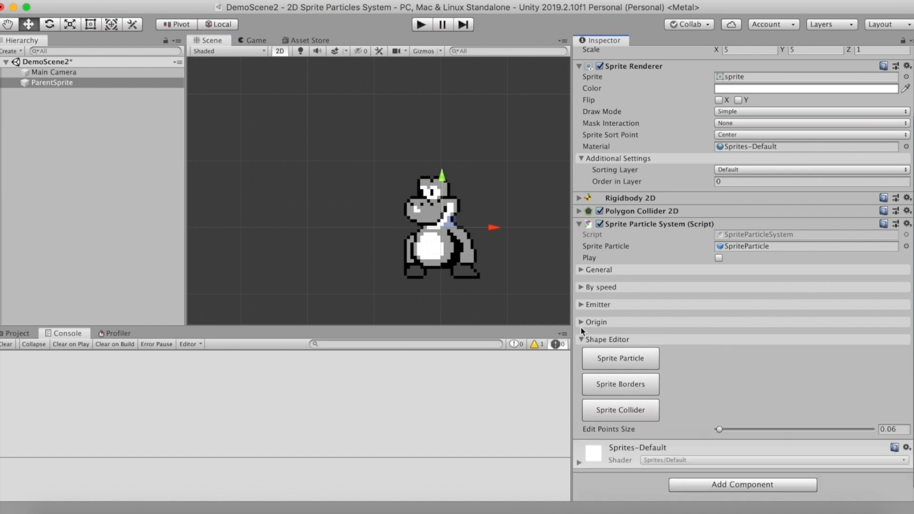
Set the particle origin's spread to 1 and its type to Edge
{"action": "left_click", "coordinate": [581, 325]}
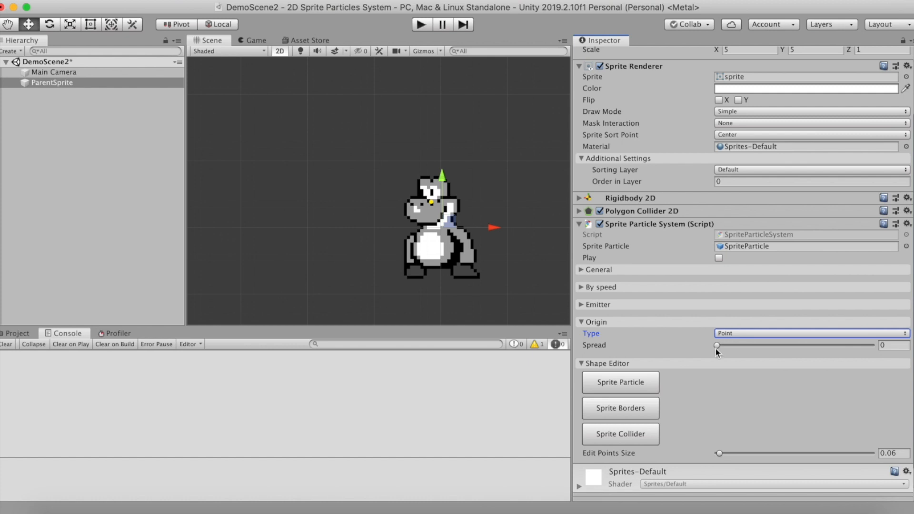
{"action": "left_click_drag", "start_coordinate": [717, 345], "coordinate": [838, 352]}
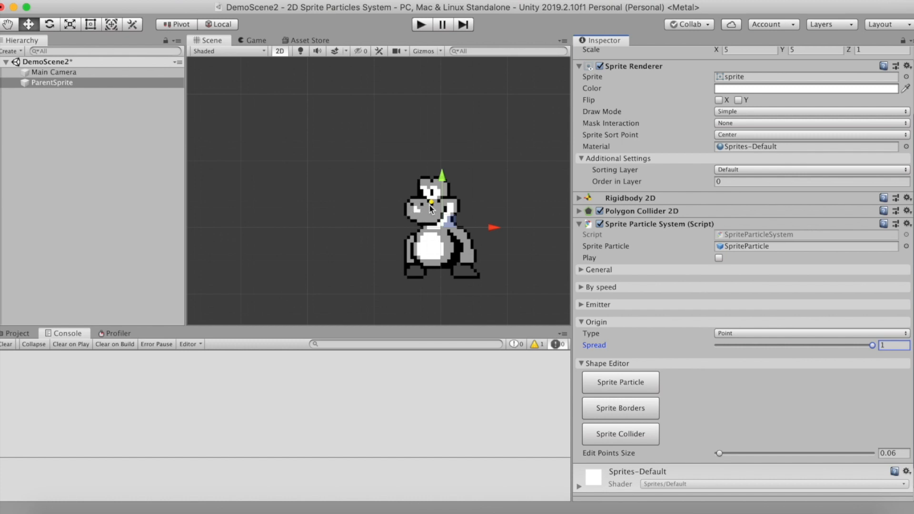
{"action": "left_click", "coordinate": [767, 333]}
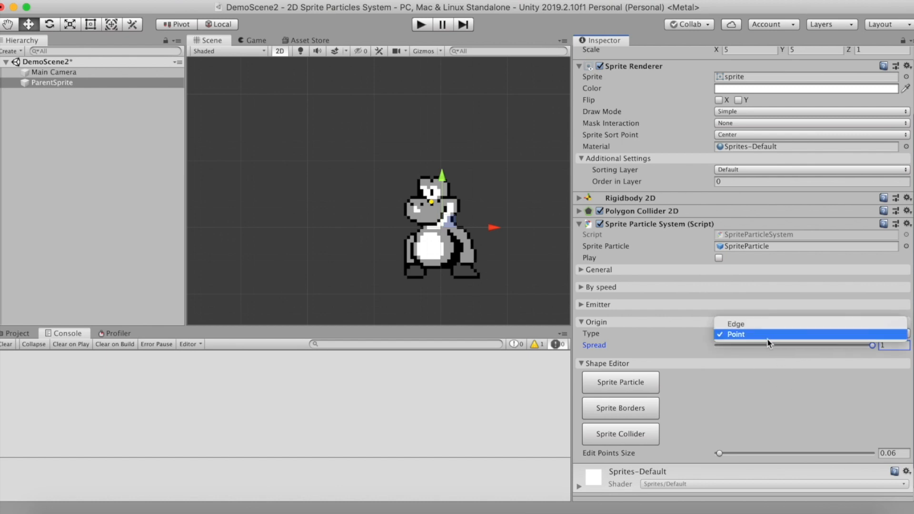
{"action": "left_click", "coordinate": [762, 325]}
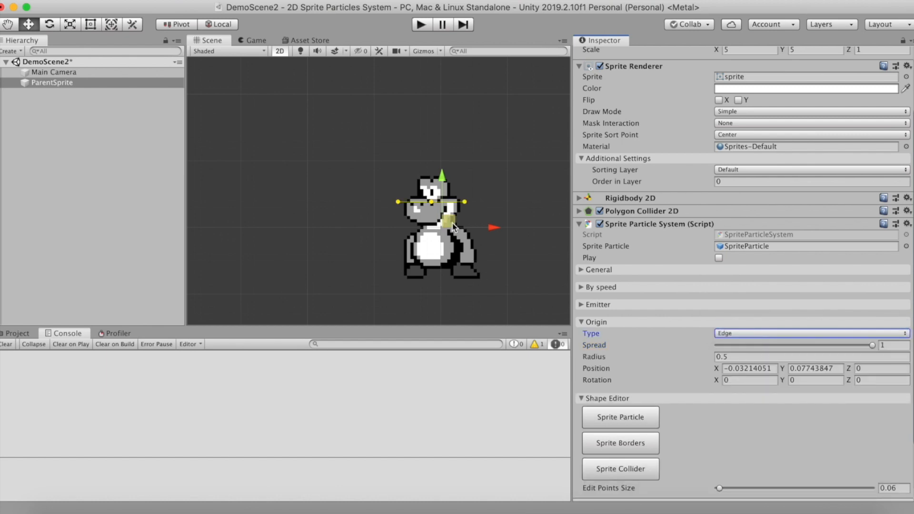
Move the edge origin below the character's feet and from there up to the front of the snout
{"action": "left_click_drag", "start_coordinate": [433, 204], "coordinate": [443, 283]}
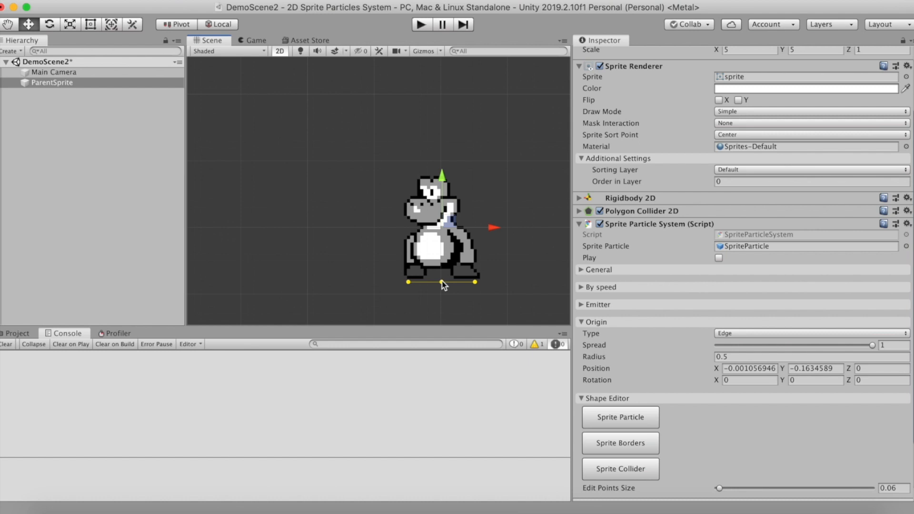
{"action": "left_click_drag", "start_coordinate": [441, 282], "coordinate": [436, 284]}
{"action": "left_click_drag", "start_coordinate": [436, 285], "coordinate": [403, 204]}
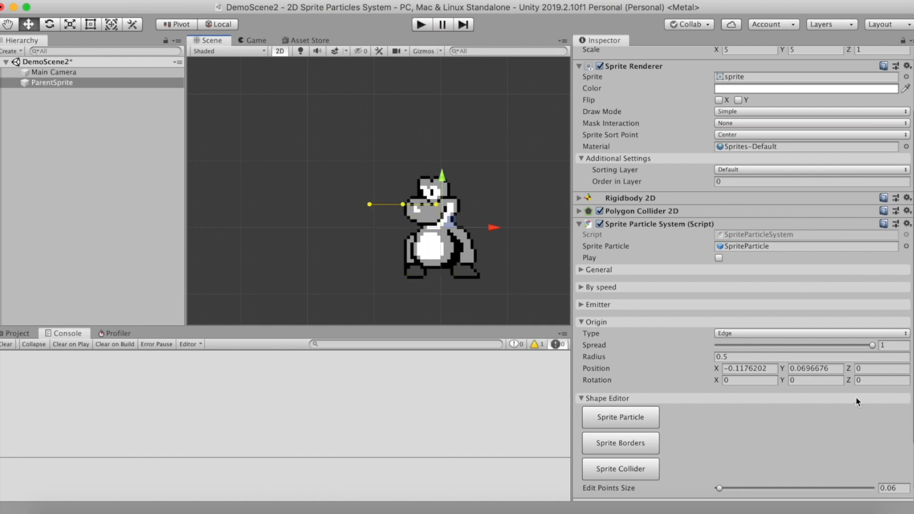
Set the edge origin's Z rotation to 90 and place it just in front of the character's snout
{"action": "left_click_drag", "start_coordinate": [849, 368], "coordinate": [192, 327]}
{"action": "left_click", "coordinate": [860, 370]}
{"action": "key", "text": "BackSpace"}
{"action": "type", "text": "0"}
{"action": "left_click", "coordinate": [859, 379]}
{"action": "type", "text": "90"}
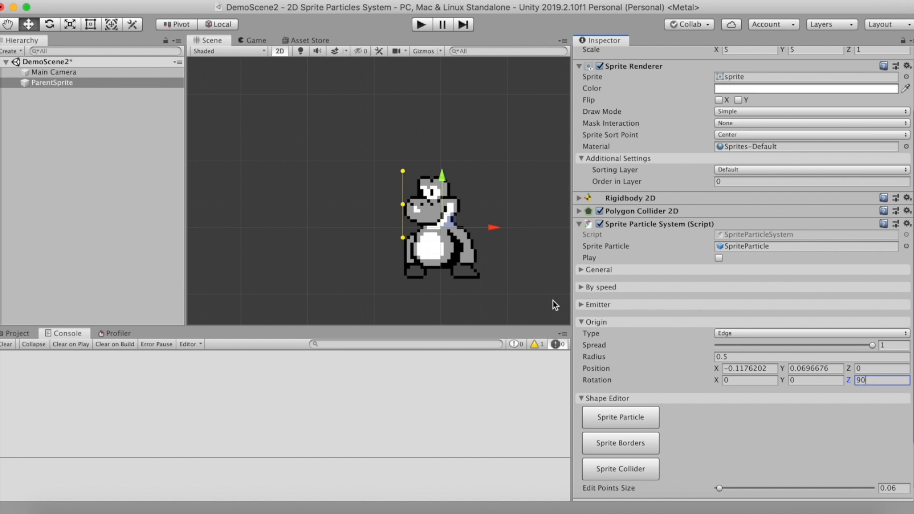
{"action": "left_click_drag", "start_coordinate": [402, 204], "coordinate": [396, 203]}
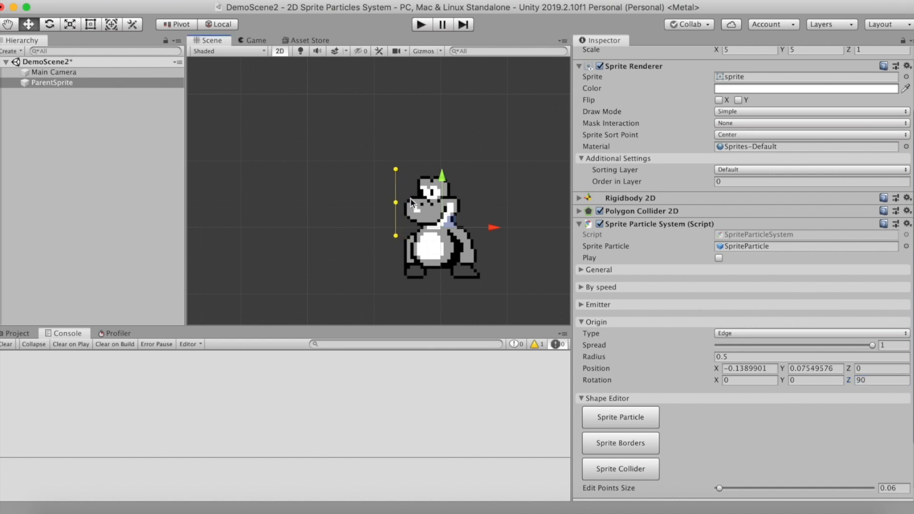
Move the origin back onto the character's face and make it a Point origin with spread 0
{"action": "left_click_drag", "start_coordinate": [395, 205], "coordinate": [433, 204]}
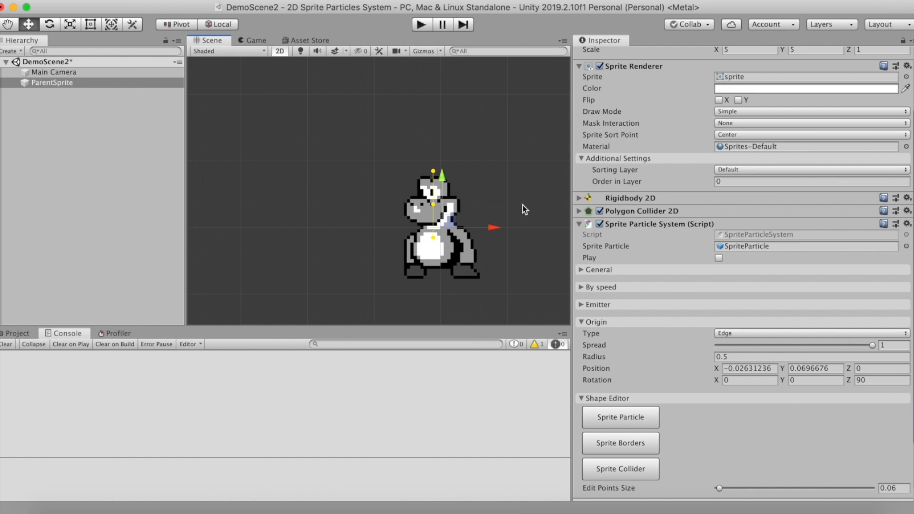
{"action": "left_click", "coordinate": [799, 333]}
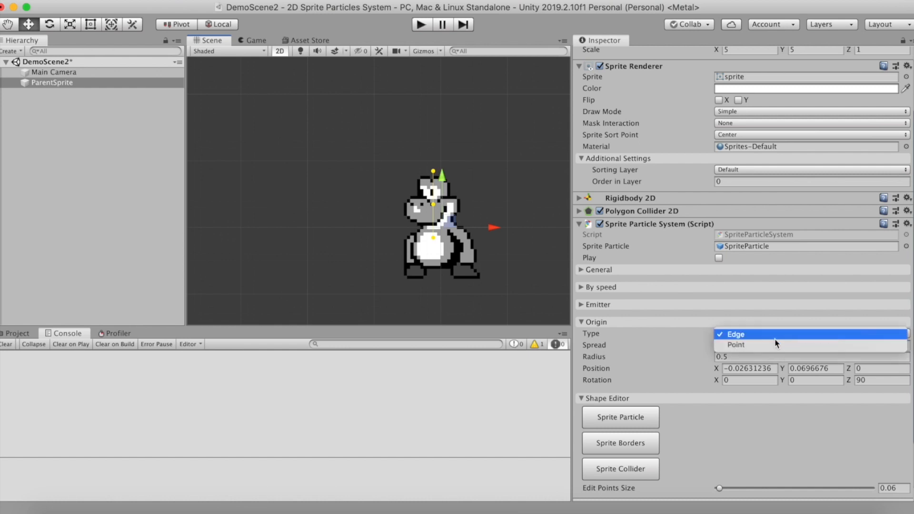
{"action": "left_click", "coordinate": [741, 345]}
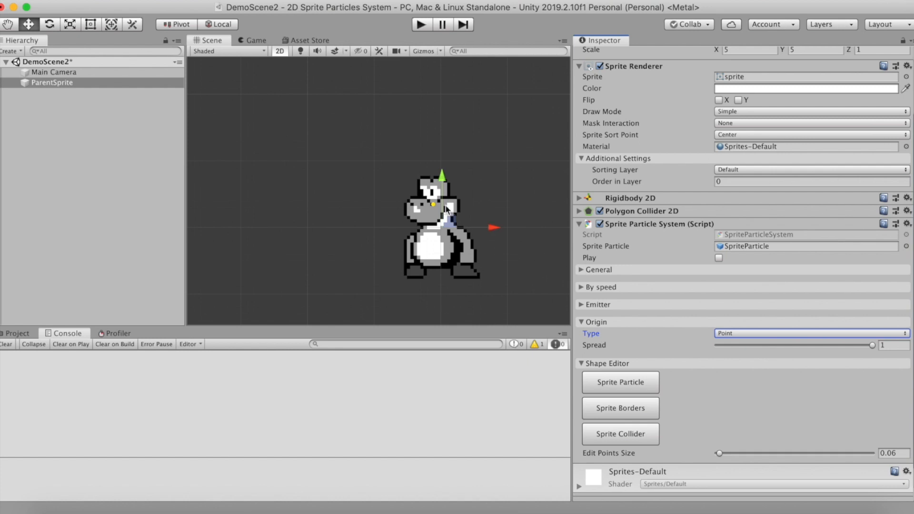
{"action": "left_click_drag", "start_coordinate": [873, 345], "coordinate": [710, 348]}
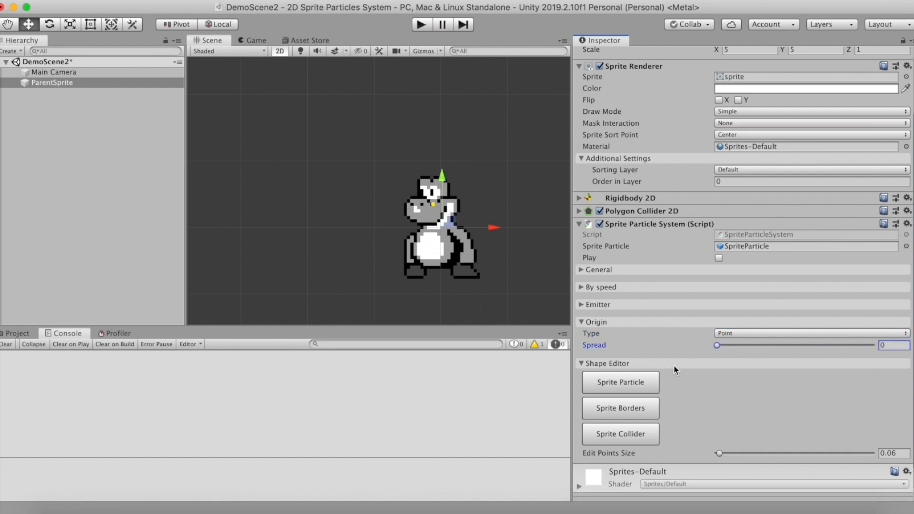
Try the Emission emitter with Random at 1 and return the emitter to Burst
{"action": "left_click", "coordinate": [581, 305]}
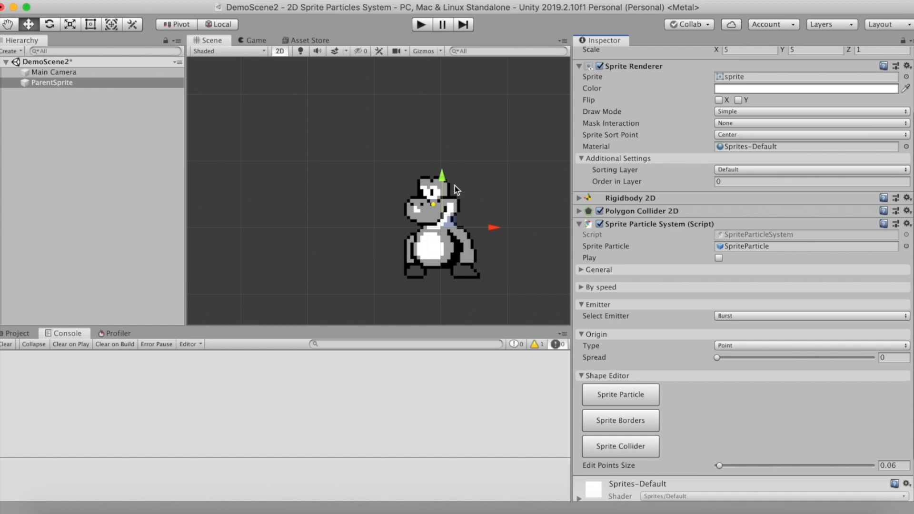
{"action": "left_click", "coordinate": [717, 316]}
{"action": "left_click", "coordinate": [737, 327]}
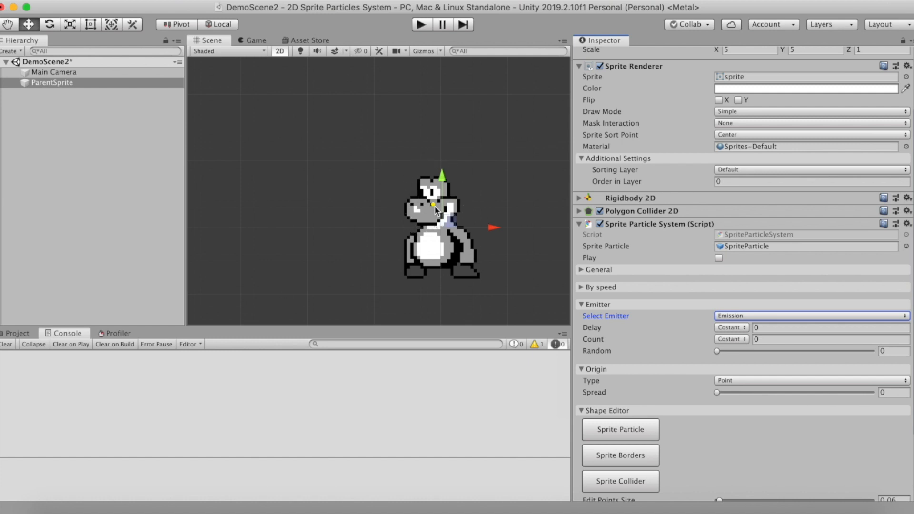
{"action": "left_click_drag", "start_coordinate": [717, 352], "coordinate": [777, 355]}
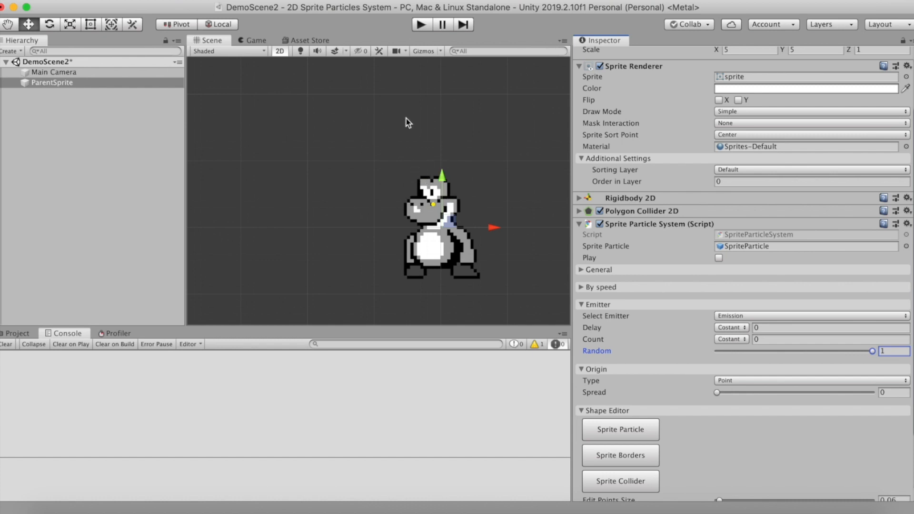
{"action": "left_click", "coordinate": [790, 350]}
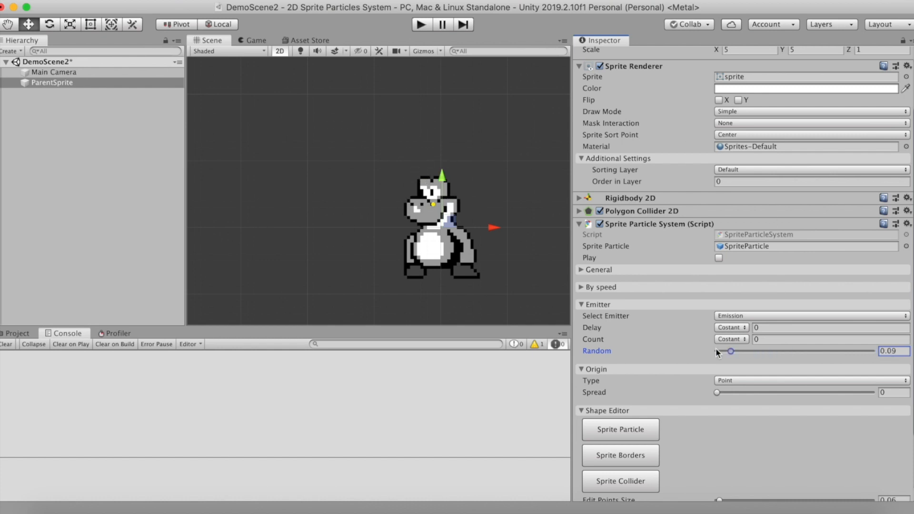
{"action": "left_click", "coordinate": [737, 315]}
{"action": "left_click", "coordinate": [736, 306]}
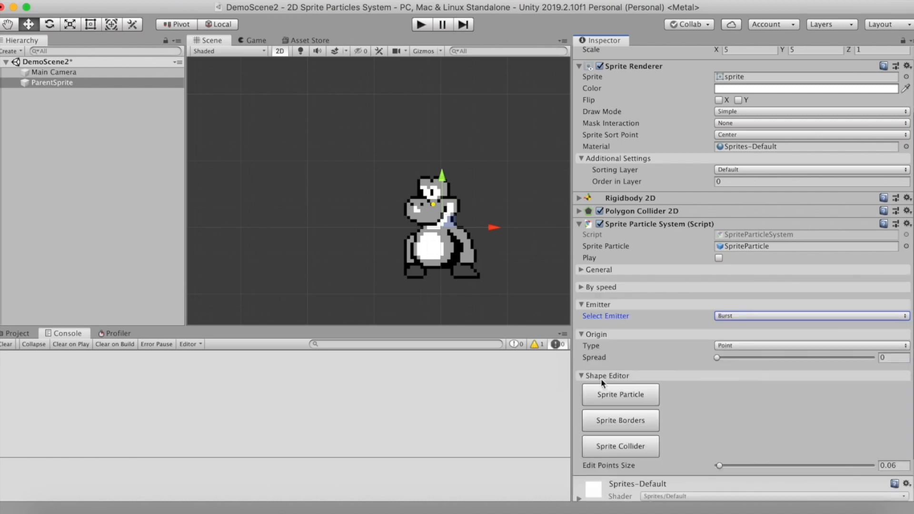
Set the general Refine value to 0.03 and try the Destroyable option, leaving it disabled
{"action": "left_click", "coordinate": [581, 269]}
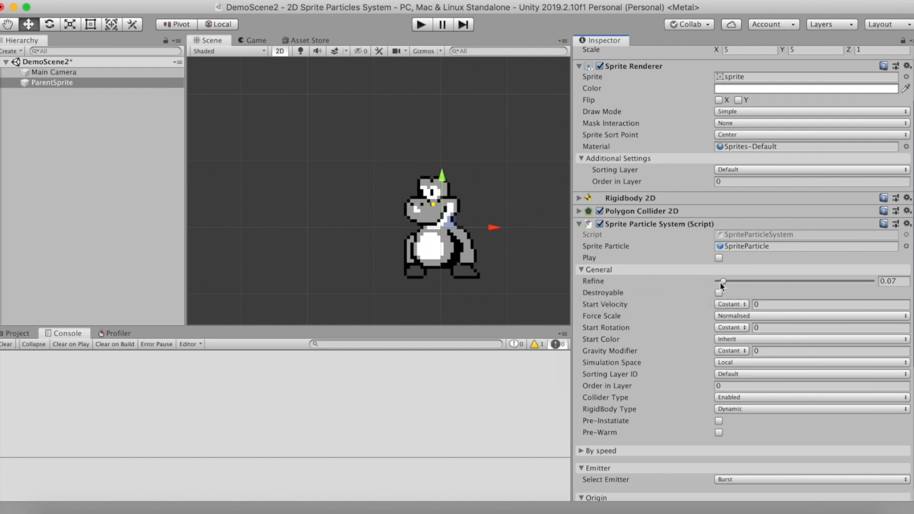
{"action": "left_click_drag", "start_coordinate": [724, 281], "coordinate": [715, 287]}
{"action": "left_click", "coordinate": [719, 292]}
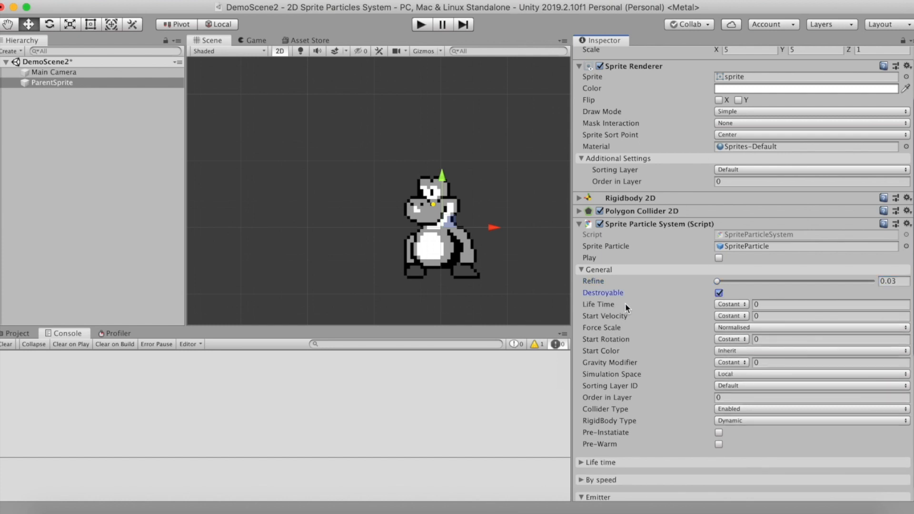
{"action": "left_click", "coordinate": [731, 304]}
{"action": "left_click", "coordinate": [728, 301]}
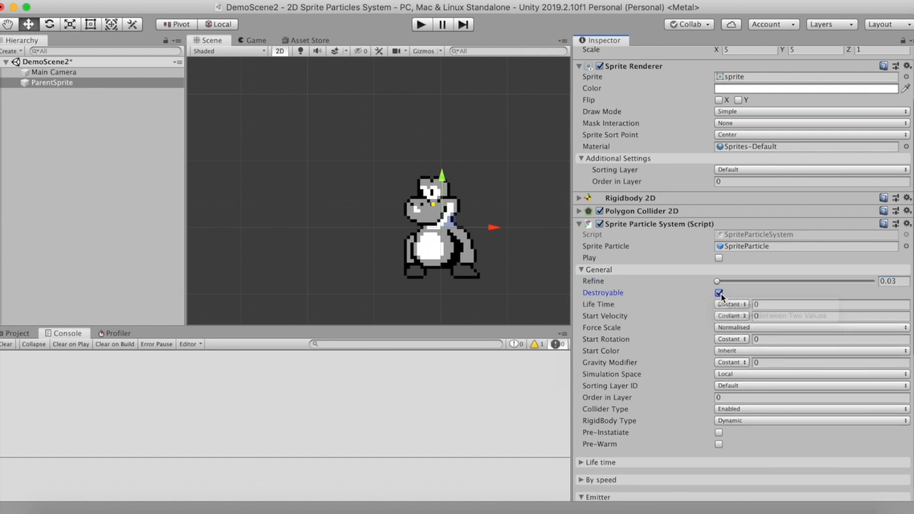
{"action": "left_click", "coordinate": [719, 293]}
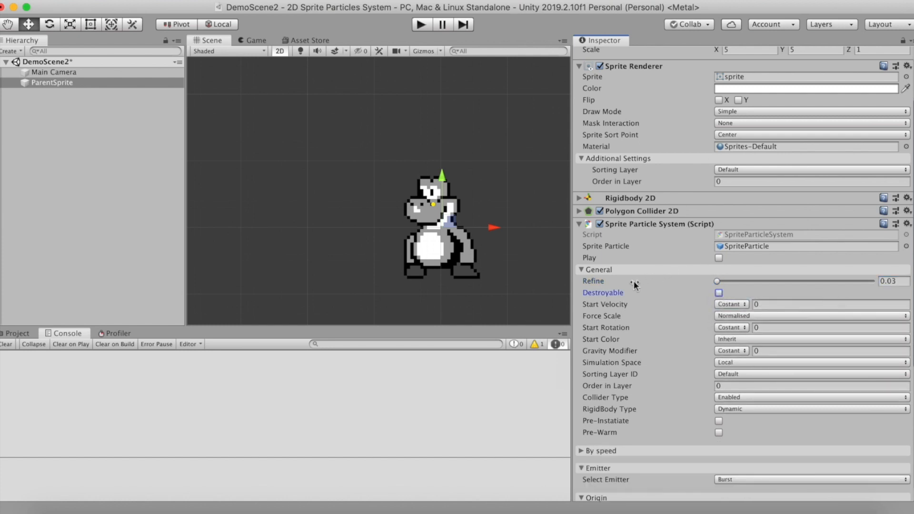
Keep the particles' start velocity constant and set it to 0.1
{"action": "left_click", "coordinate": [743, 304]}
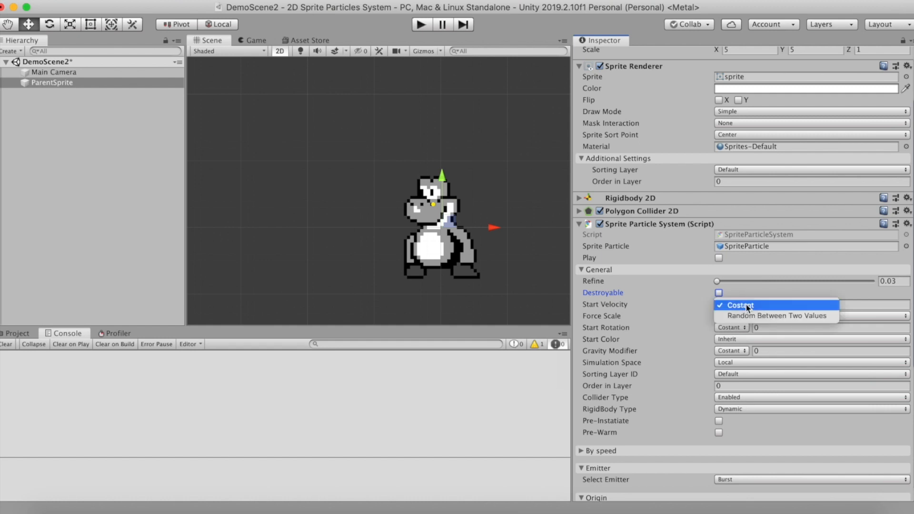
{"action": "left_click", "coordinate": [745, 305]}
{"action": "left_click", "coordinate": [772, 304]}
{"action": "type", "text": "0."}
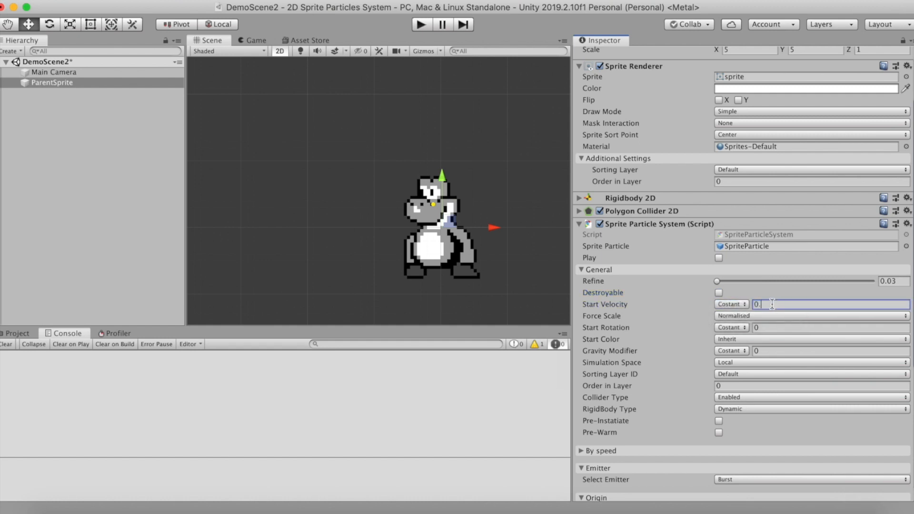
{"action": "type", "text": "1"}
Try the Increase With Distance From Origin force scale and return Force Scale to Normalised
{"action": "left_click", "coordinate": [743, 317]}
{"action": "left_click", "coordinate": [753, 328]}
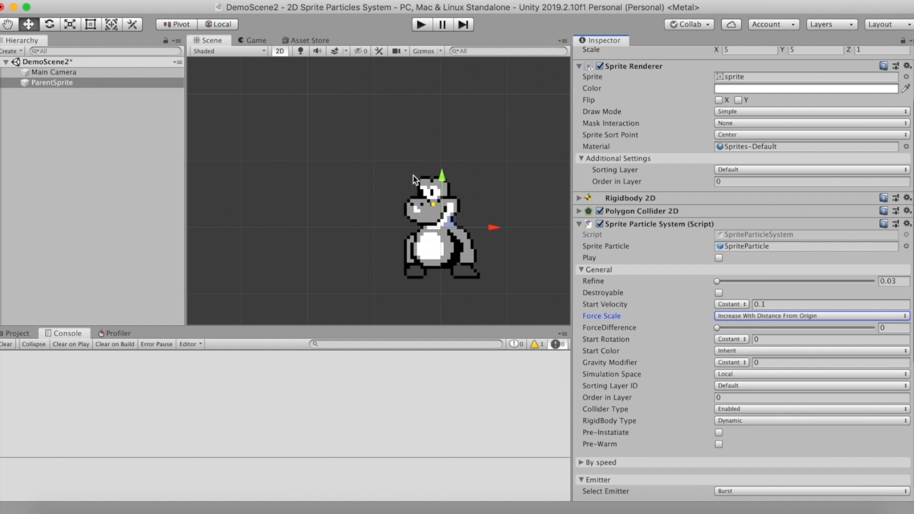
{"action": "left_click", "coordinate": [750, 316]}
{"action": "left_click", "coordinate": [752, 328]}
{"action": "left_click", "coordinate": [734, 317]}
{"action": "left_click", "coordinate": [737, 295]}
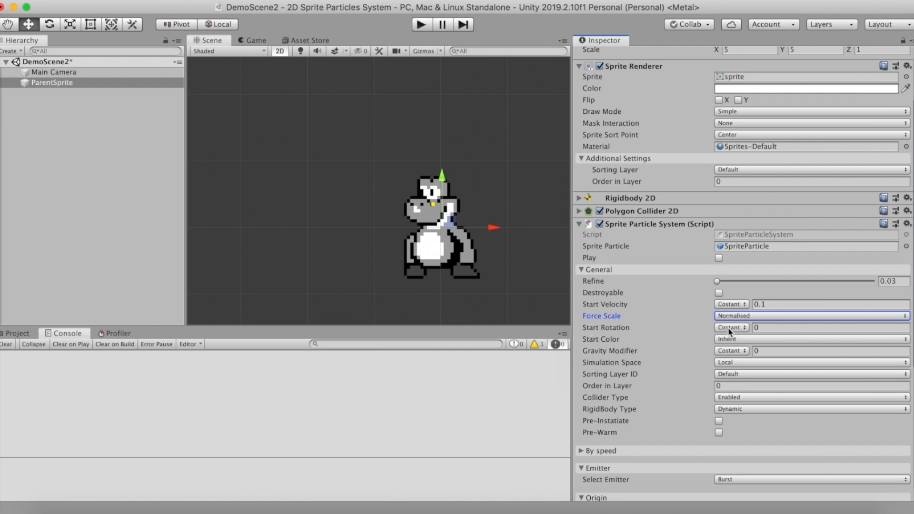
Set the start color to Random Between Two Colors and make the first color a fully opaque red
{"action": "left_click", "coordinate": [736, 339]}
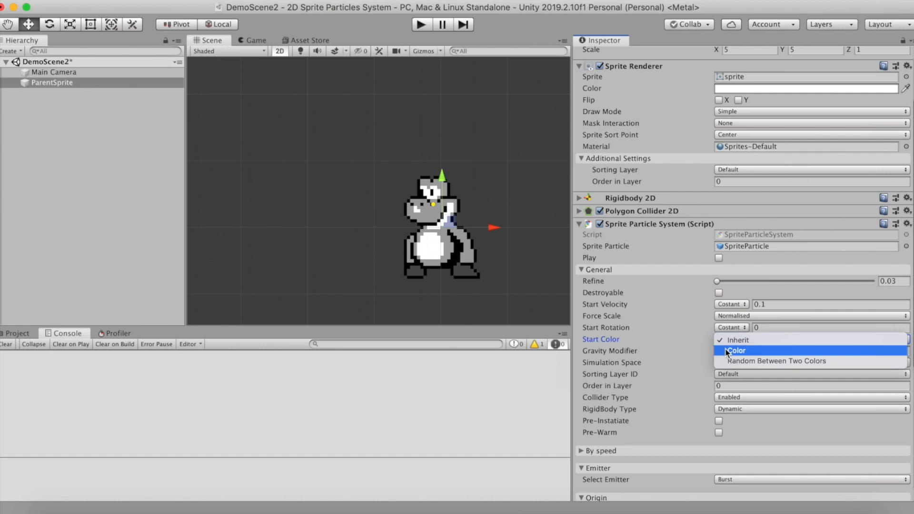
{"action": "left_click", "coordinate": [749, 362]}
{"action": "left_click", "coordinate": [781, 339]}
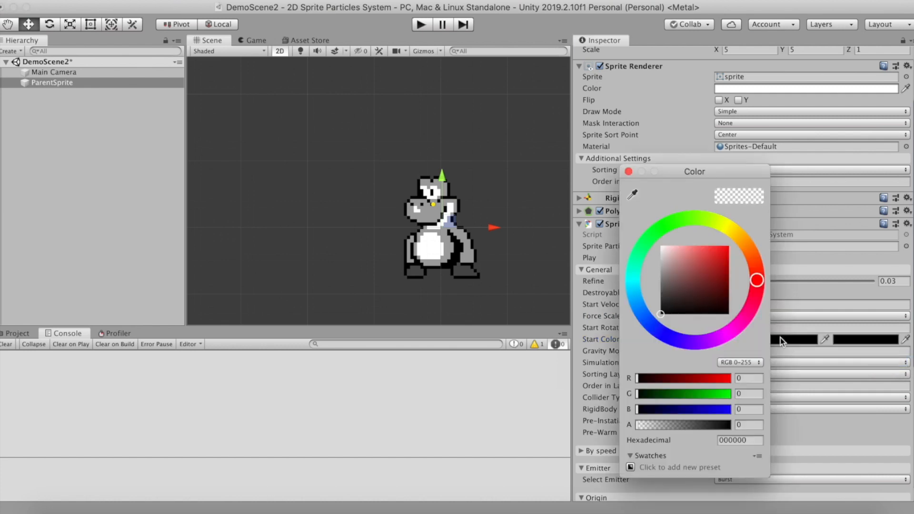
{"action": "left_click_drag", "start_coordinate": [707, 423], "coordinate": [777, 427]}
{"action": "left_click", "coordinate": [728, 246]}
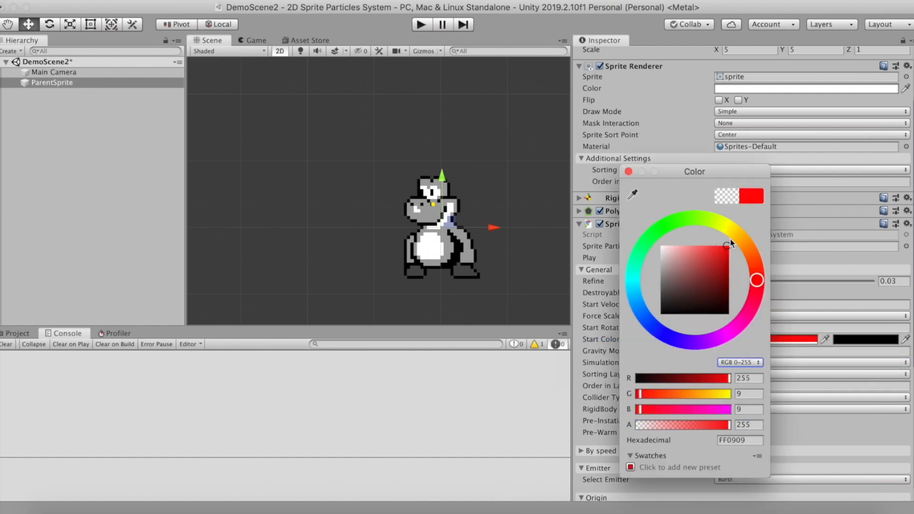
{"action": "left_click", "coordinate": [629, 172]}
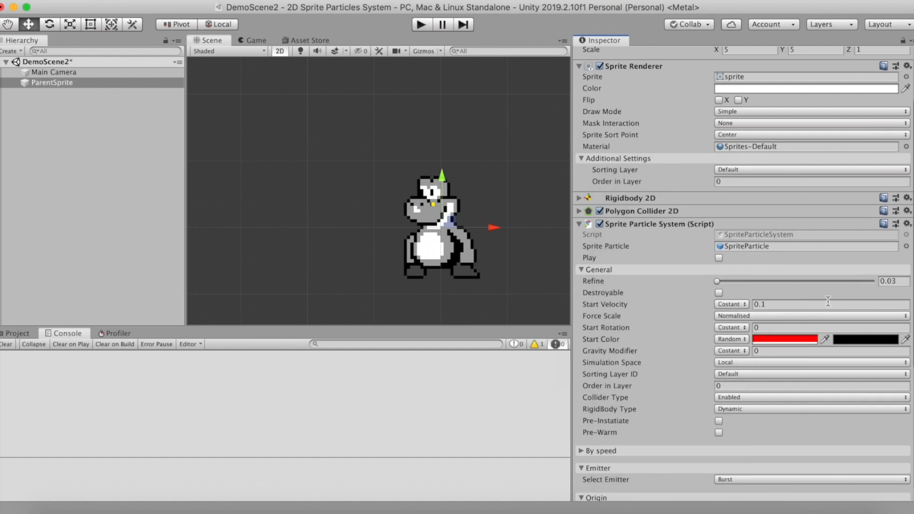
Make the second start color a fully opaque green, 00FF19
{"action": "left_click", "coordinate": [866, 340]}
{"action": "left_click", "coordinate": [729, 246]}
{"action": "left_click", "coordinate": [658, 230]}
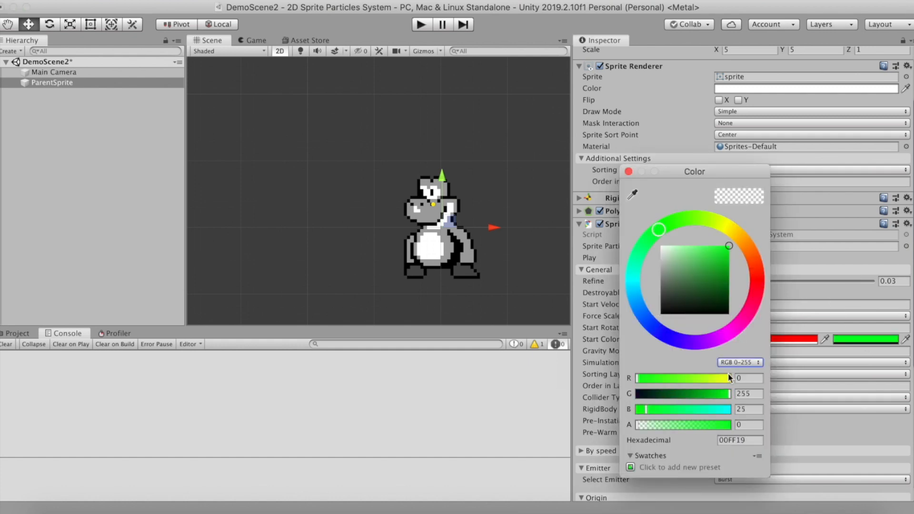
{"action": "left_click_drag", "start_coordinate": [682, 427], "coordinate": [825, 424]}
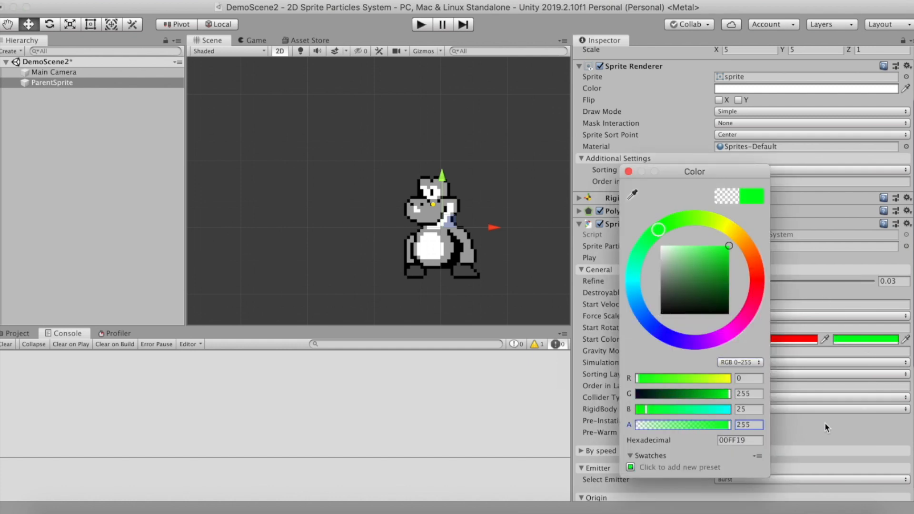
{"action": "left_click", "coordinate": [629, 172]}
Set the constant gravity modifier to 0.01 and the simulation space to World
{"action": "left_click", "coordinate": [757, 351]}
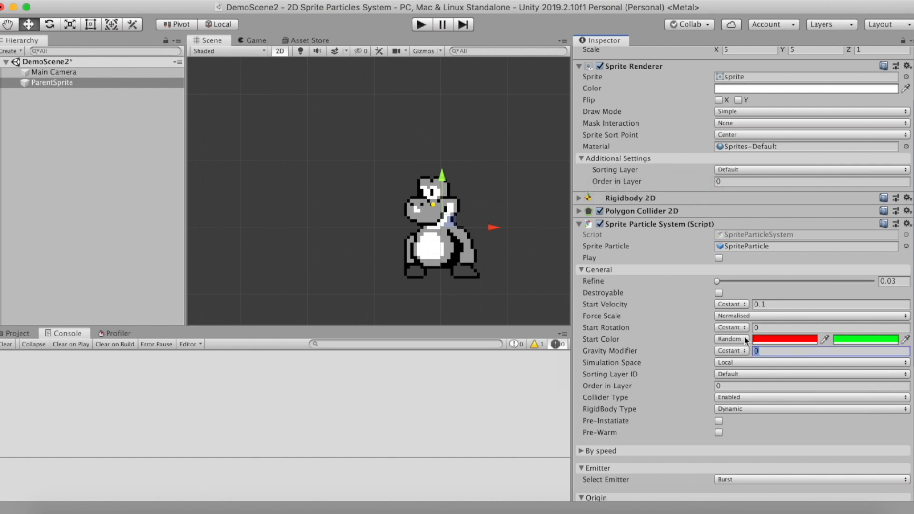
{"action": "type", "text": ".05"}
{"action": "left_click", "coordinate": [738, 362]}
{"action": "left_click", "coordinate": [739, 374]}
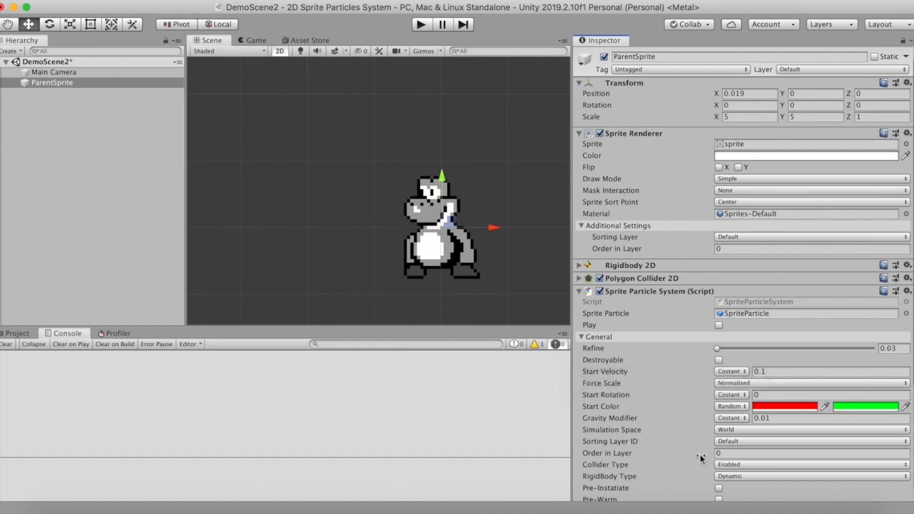
Enable Pre-Instantiate and Pre-Warm in the particle system's general settings
{"action": "scroll", "coordinate": [700, 455], "scroll_direction": "down", "scroll_amount": 2}
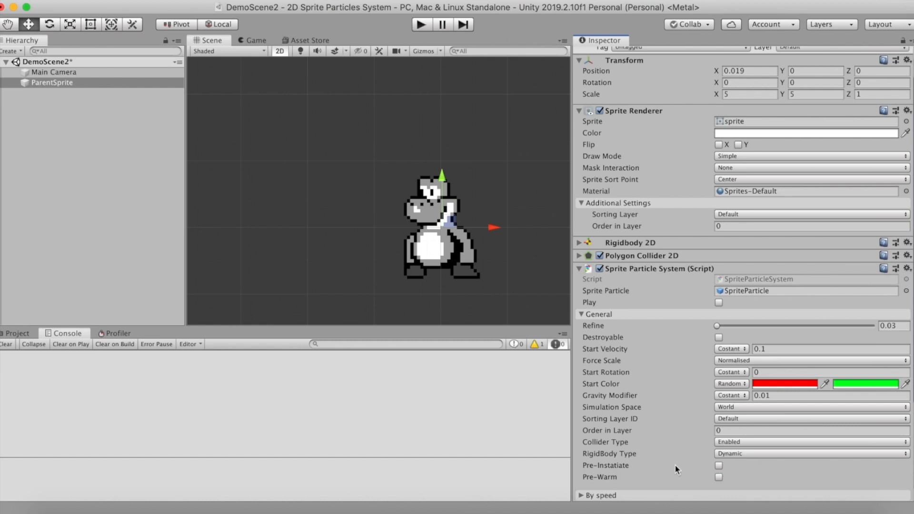
{"action": "mouse_move", "coordinate": [583, 467]}
{"action": "mouse_move", "coordinate": [688, 475]}
{"action": "scroll", "coordinate": [824, 196], "scroll_direction": "down", "scroll_amount": 5}
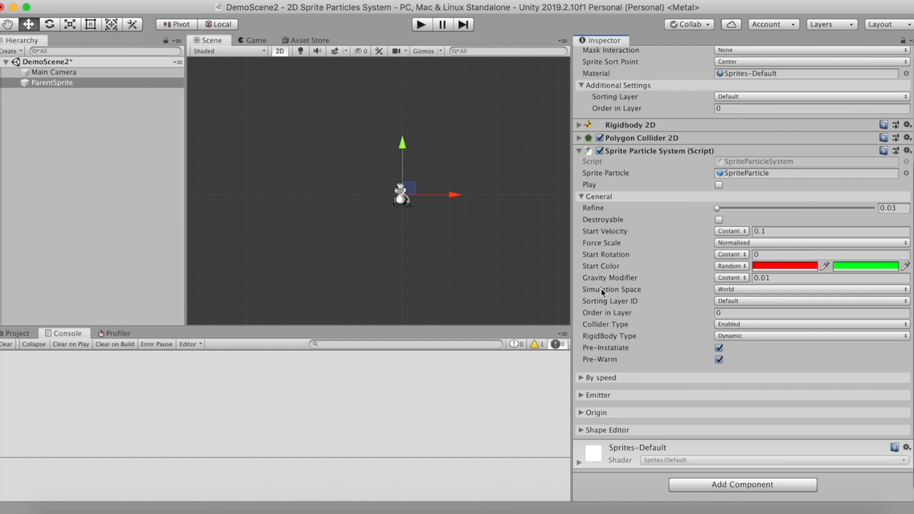
Run the scene and show the sprite up close in Scene view with the particle system's General settings expanded
{"action": "left_click", "coordinate": [420, 25]}
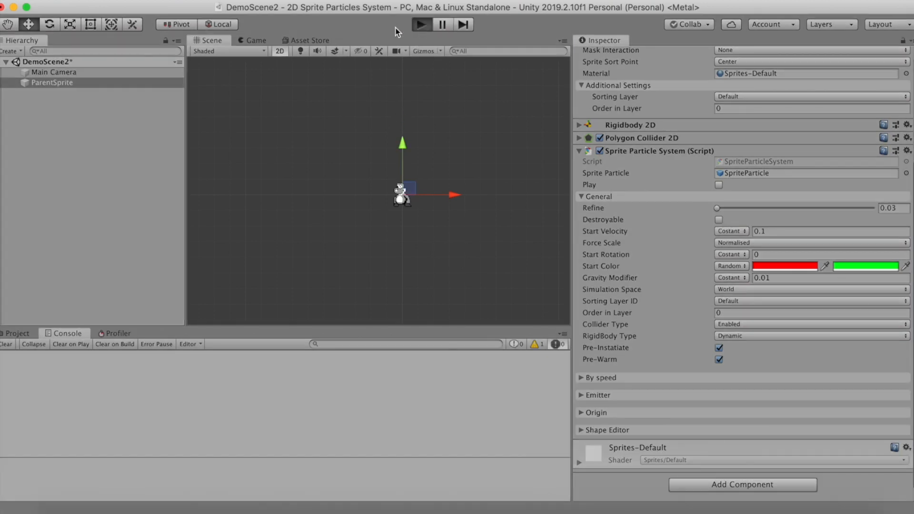
{"action": "left_click", "coordinate": [215, 41]}
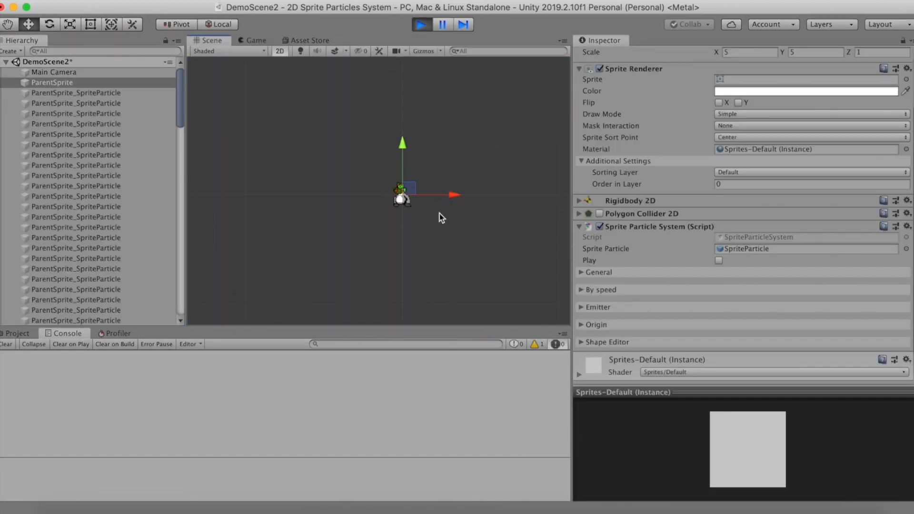
{"action": "scroll", "coordinate": [443, 218], "scroll_direction": "up", "scroll_amount": 10}
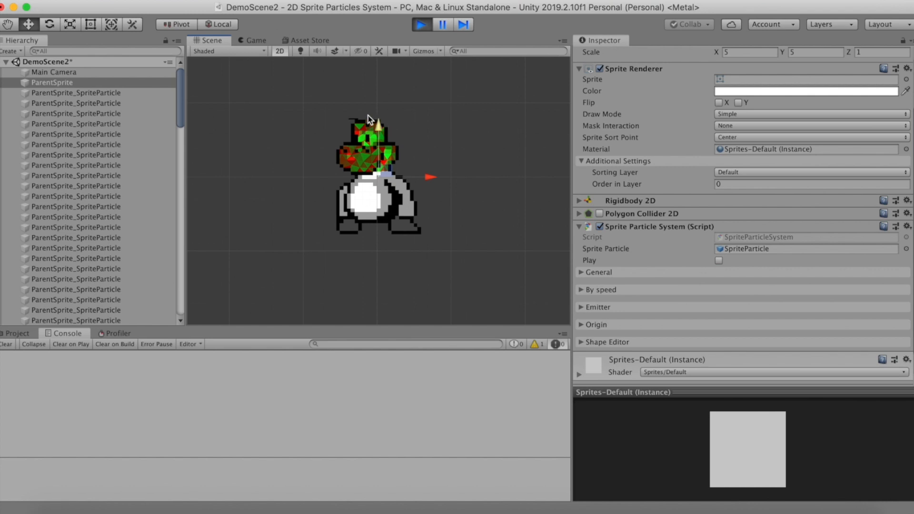
{"action": "left_click", "coordinate": [582, 274]}
{"action": "scroll", "coordinate": [641, 325], "scroll_direction": "down", "scroll_amount": 6}
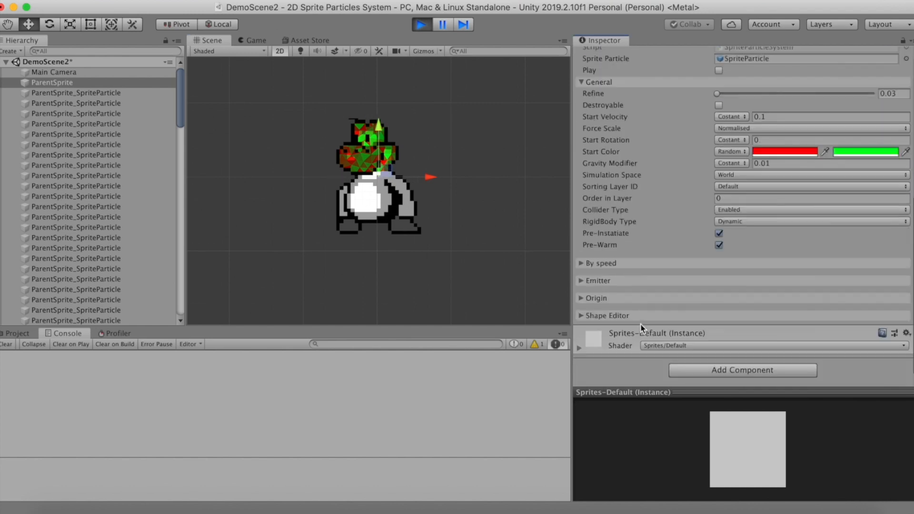
{"action": "scroll", "coordinate": [643, 321], "scroll_direction": "up", "scroll_amount": 1}
{"action": "scroll", "coordinate": [650, 279], "scroll_direction": "up", "scroll_amount": 2}
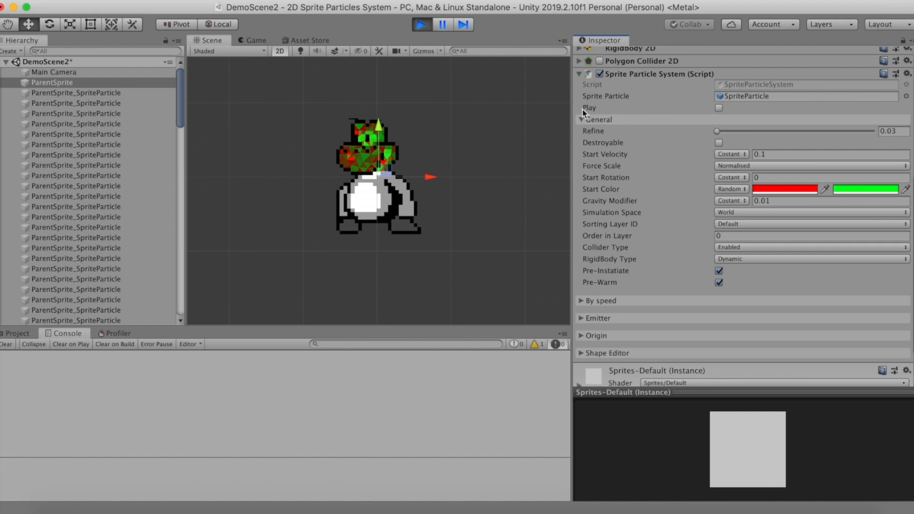
Trigger the particle effect in the running scene, watch the sprite shatter, and stop play mode
{"action": "left_click", "coordinate": [719, 108]}
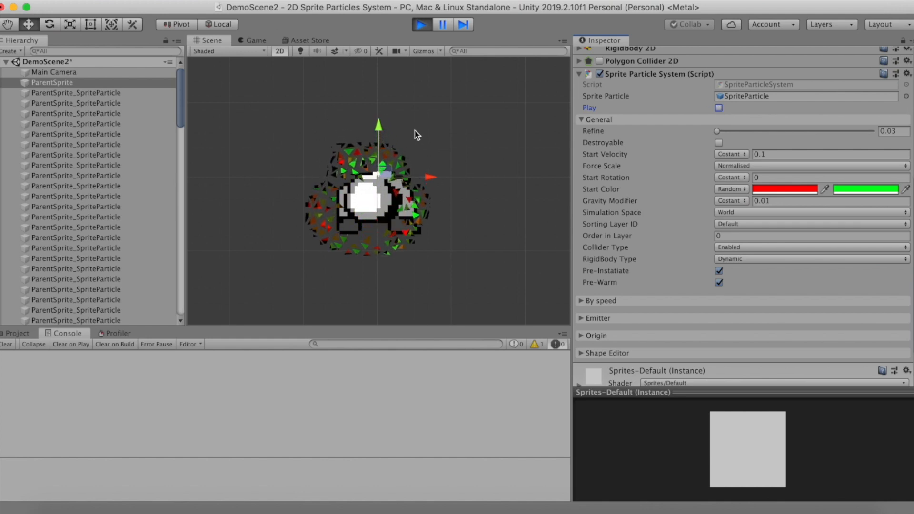
{"action": "left_click", "coordinate": [422, 25]}
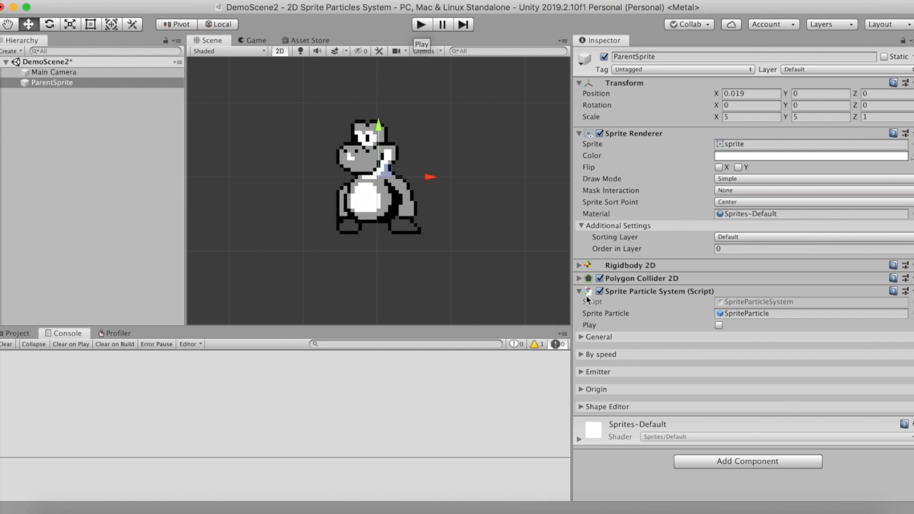
Set the particle system's simulation space to Local and disable Pre-Warm in the general settings
{"action": "left_click", "coordinate": [581, 337]}
{"action": "scroll", "coordinate": [715, 334], "scroll_direction": "down", "scroll_amount": 5}
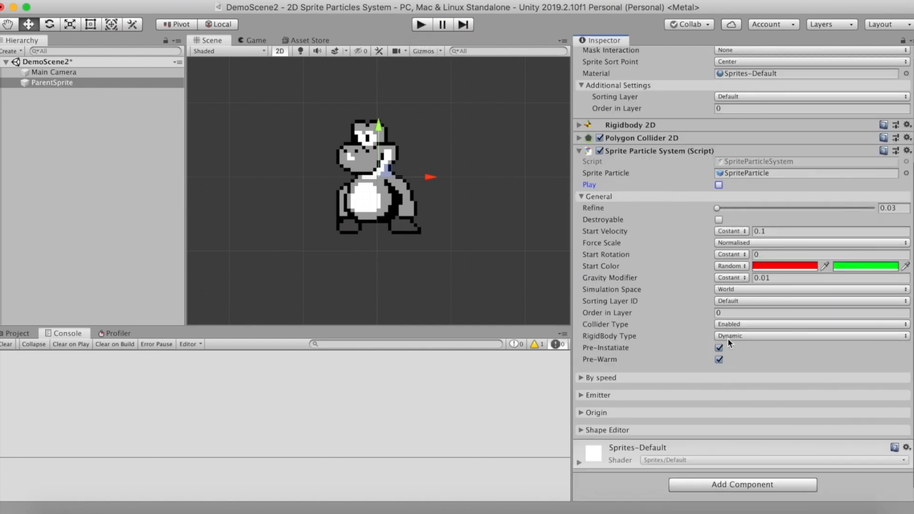
{"action": "left_click", "coordinate": [733, 290]}
{"action": "left_click", "coordinate": [733, 280]}
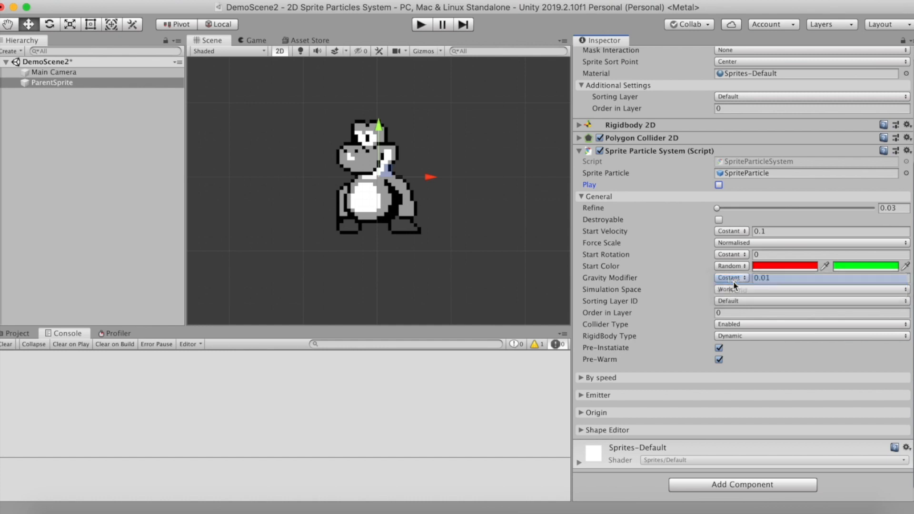
{"action": "left_click", "coordinate": [719, 360]}
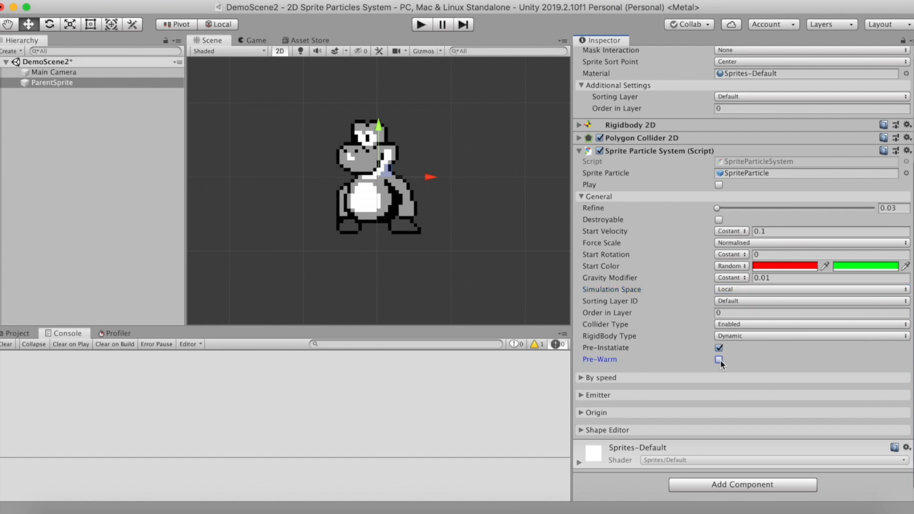
Run the scene, trigger the particle effect with local simulation space in Scene view, and stop play mode
{"action": "left_click", "coordinate": [425, 29]}
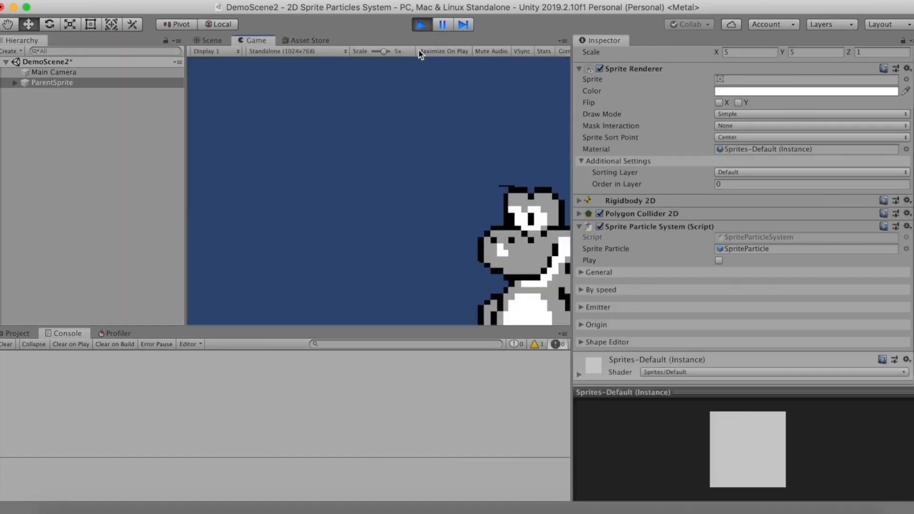
{"action": "left_click", "coordinate": [213, 40]}
{"action": "scroll", "coordinate": [632, 263], "scroll_direction": "down", "scroll_amount": 2}
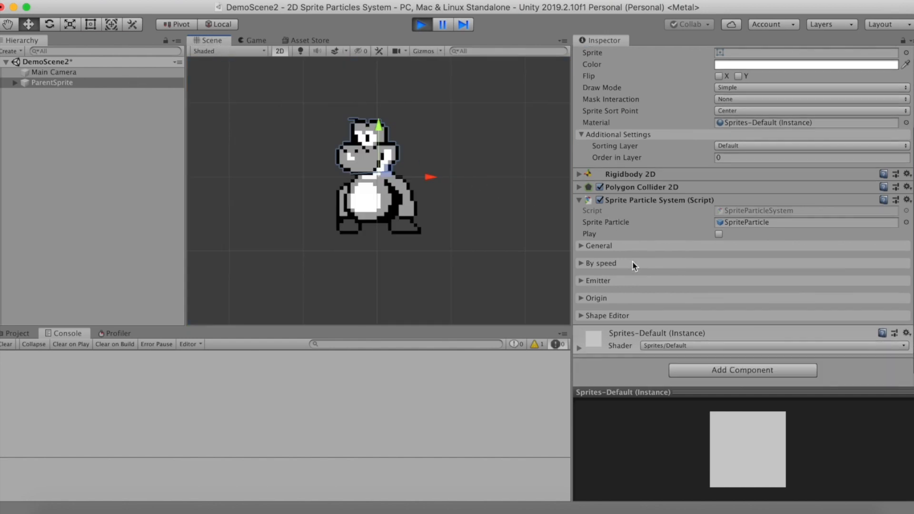
{"action": "scroll", "coordinate": [673, 244], "scroll_direction": "up", "scroll_amount": 2}
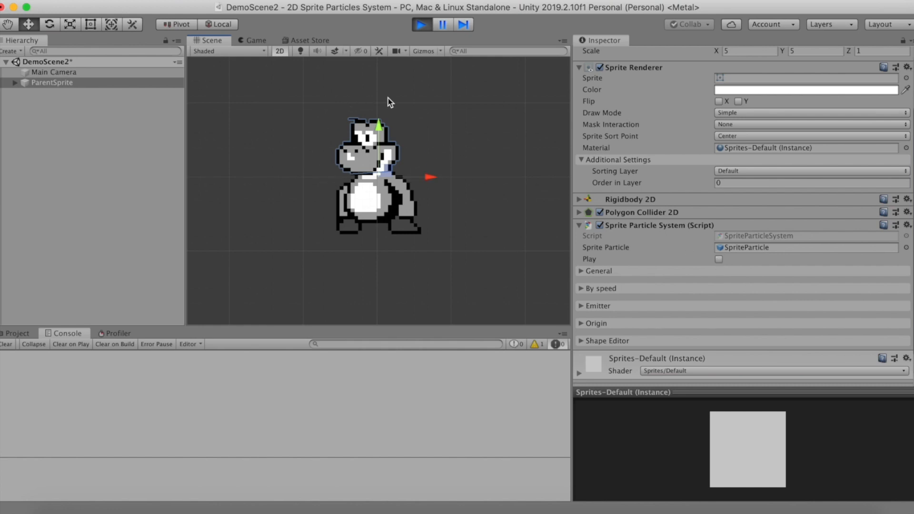
{"action": "left_click", "coordinate": [719, 259]}
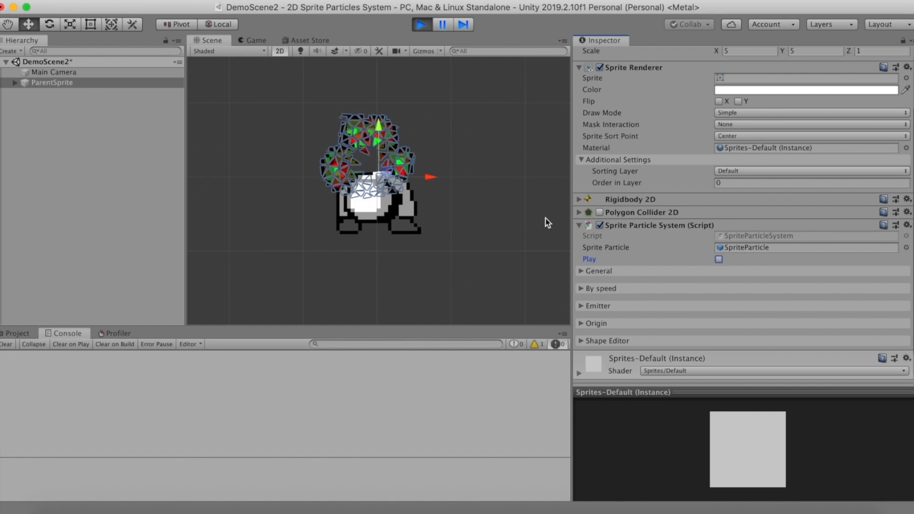
{"action": "left_click", "coordinate": [422, 24]}
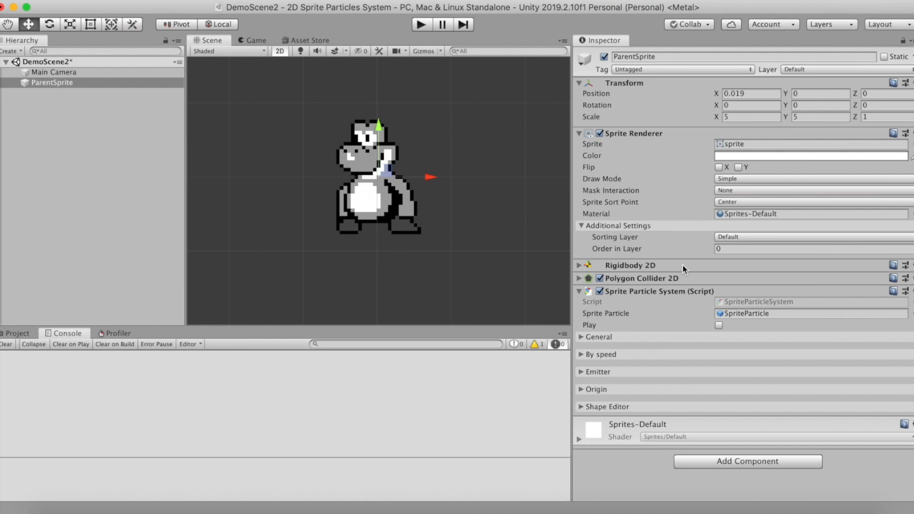
Set the particles' start color to Inherit and the gravity modifier to a constant 0
{"action": "left_click", "coordinate": [580, 338]}
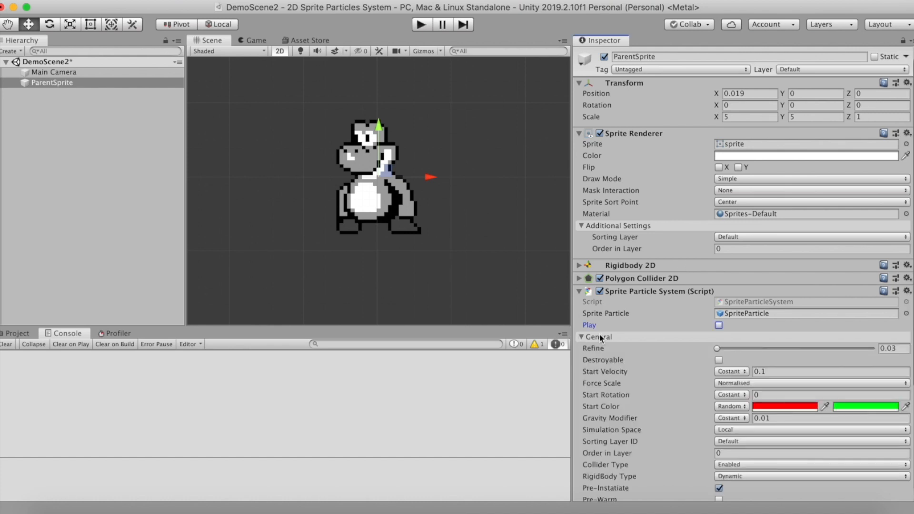
{"action": "left_click", "coordinate": [740, 407]}
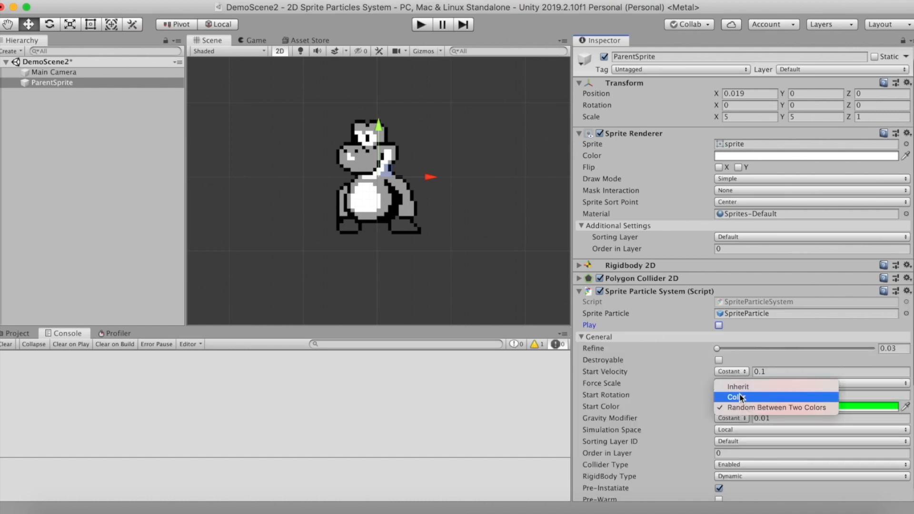
{"action": "left_click", "coordinate": [738, 386]}
{"action": "left_click", "coordinate": [732, 418]}
{"action": "left_click", "coordinate": [745, 420]}
{"action": "left_click", "coordinate": [761, 418]}
Make the start velocity random between 0.1 and 0.3
{"action": "left_click", "coordinate": [731, 372]}
{"action": "left_click", "coordinate": [790, 379]}
{"action": "left_click", "coordinate": [807, 372]}
{"action": "type", "text": "0.1"}
{"action": "left_click", "coordinate": [855, 372]}
{"action": "type", "text": "0.3"}
Make the particles destroyable and enable Color over life time in the life time settings
{"action": "left_click", "coordinate": [719, 360]}
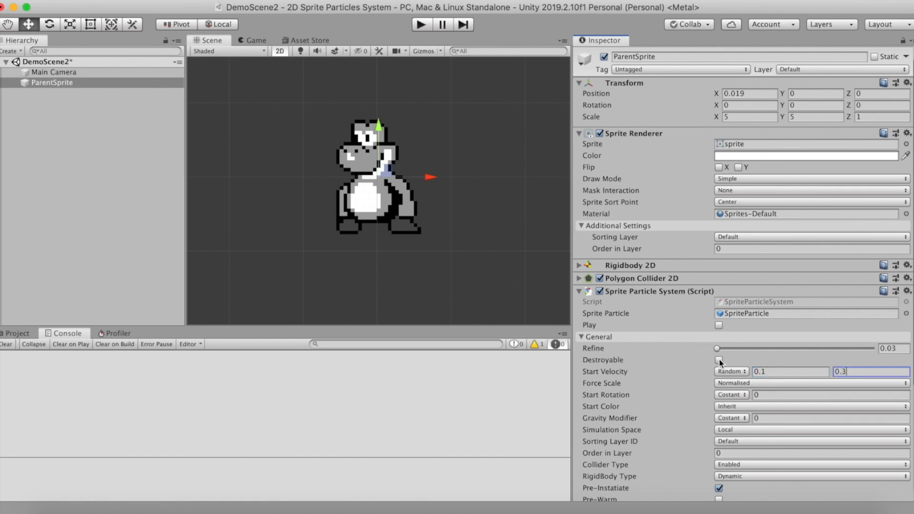
{"action": "scroll", "coordinate": [697, 385], "scroll_direction": "down", "scroll_amount": 5}
{"action": "left_click", "coordinate": [598, 409]}
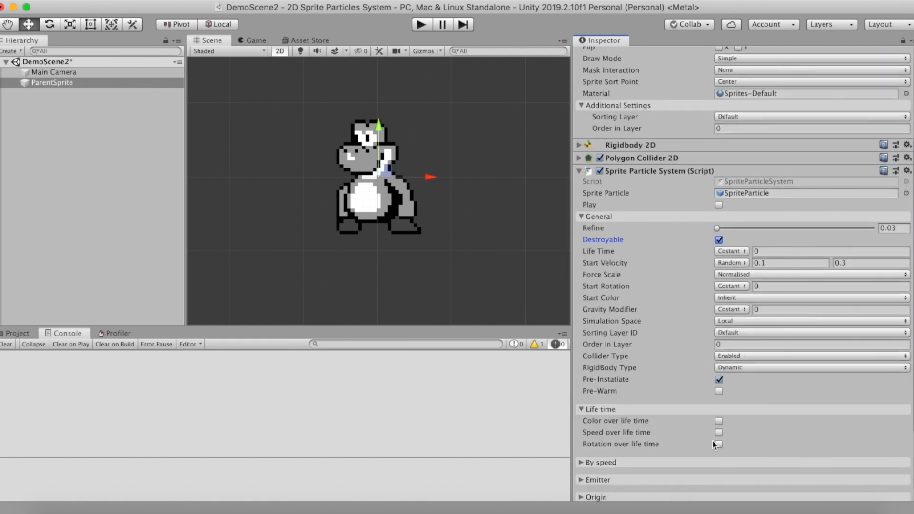
{"action": "scroll", "coordinate": [712, 440], "scroll_direction": "down", "scroll_amount": 2}
{"action": "left_click", "coordinate": [719, 390]}
Make the color-over-life-time gradient fully transparent at its end, with a 255 alpha key at about 72% location
{"action": "left_click", "coordinate": [823, 390]}
{"action": "left_click", "coordinate": [534, 256]}
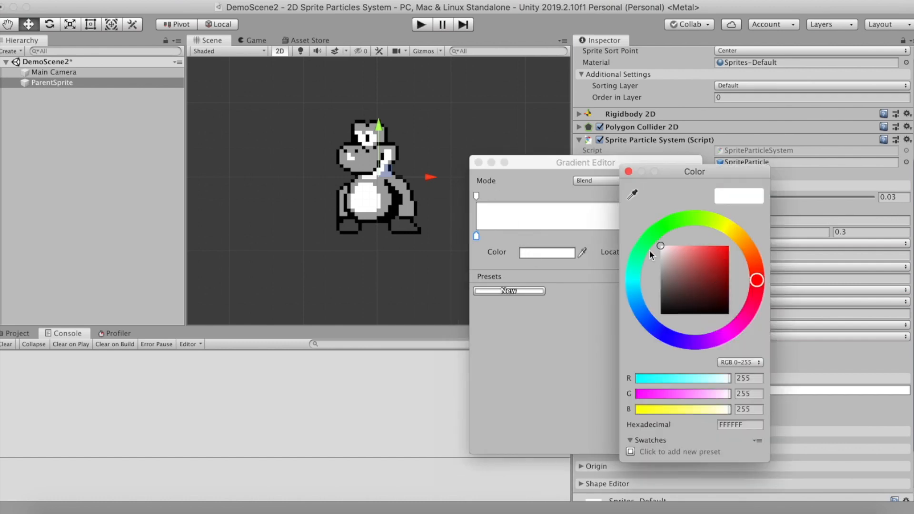
{"action": "left_click", "coordinate": [517, 196]}
{"action": "key", "text": "Delete"}
{"action": "left_click", "coordinate": [696, 197]}
{"action": "mouse_move", "coordinate": [562, 253]}
{"action": "left_mouse_down"}
{"action": "mouse_move", "coordinate": [509, 243]}
{"action": "mouse_move", "coordinate": [574, 252]}
{"action": "left_mouse_up"}
{"action": "left_click", "coordinate": [635, 196]}
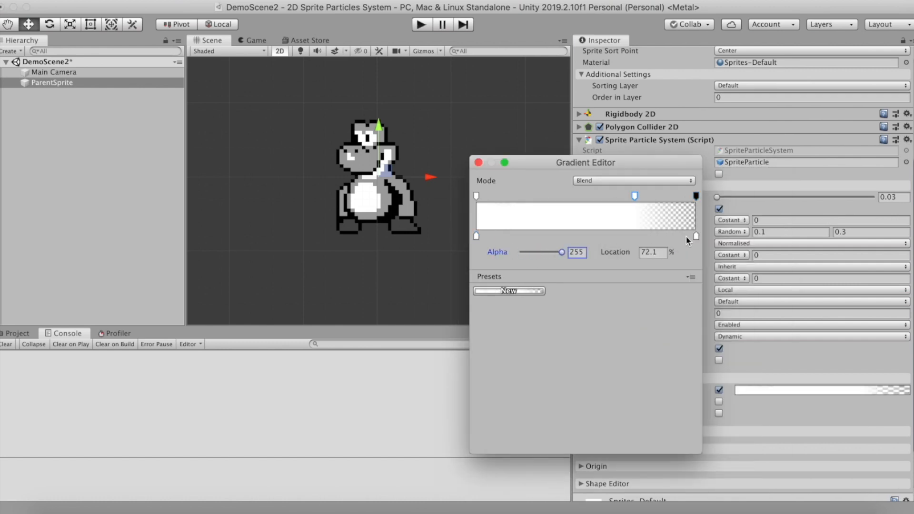
Move the gradient's end color key to about 72.4% location, make it red, and close the gradient editor
{"action": "left_click_drag", "start_coordinate": [696, 236], "coordinate": [636, 236]}
{"action": "left_click", "coordinate": [557, 256]}
{"action": "left_click_drag", "start_coordinate": [716, 252], "coordinate": [744, 238]}
{"action": "left_click", "coordinate": [628, 172]}
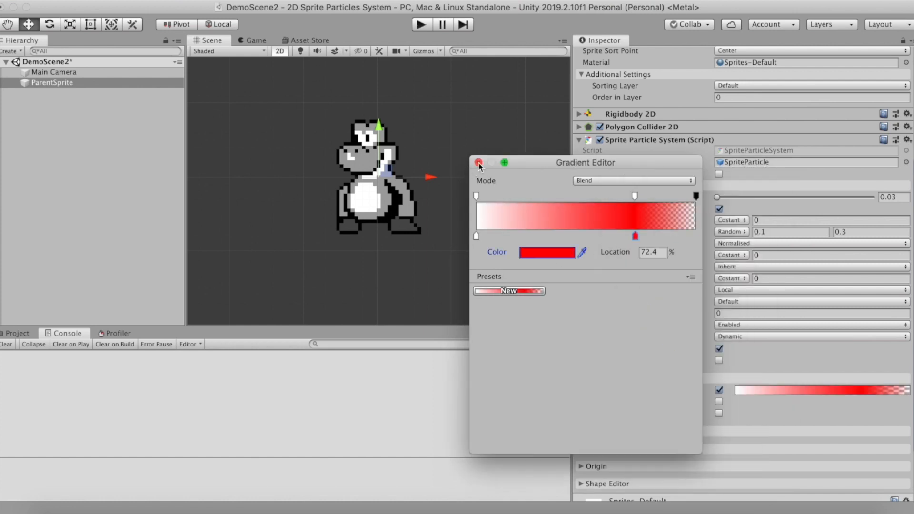
{"action": "left_click", "coordinate": [479, 163]}
Make the start rotation random between 1 and 3 turns per second
{"action": "left_click", "coordinate": [737, 257]}
{"action": "left_click", "coordinate": [762, 269]}
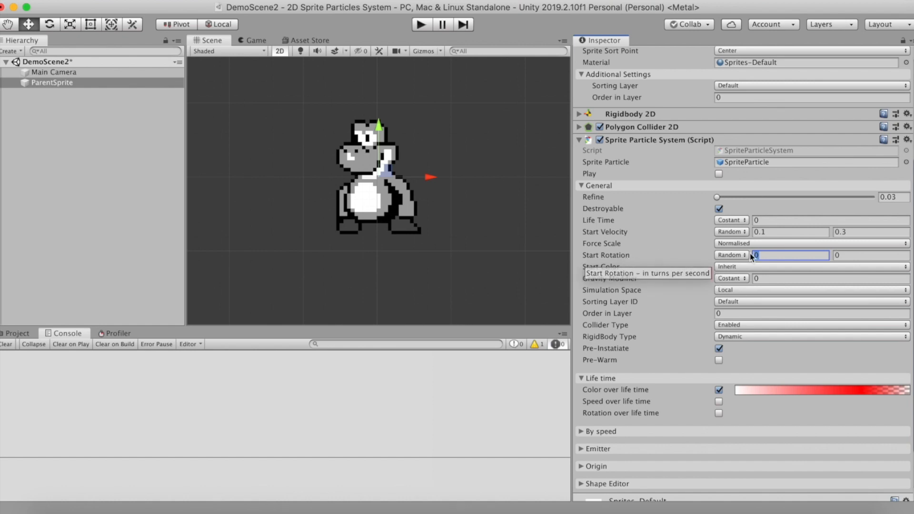
{"action": "type", "text": "1"}
{"action": "left_click", "coordinate": [851, 256]}
{"action": "type", "text": "3"}
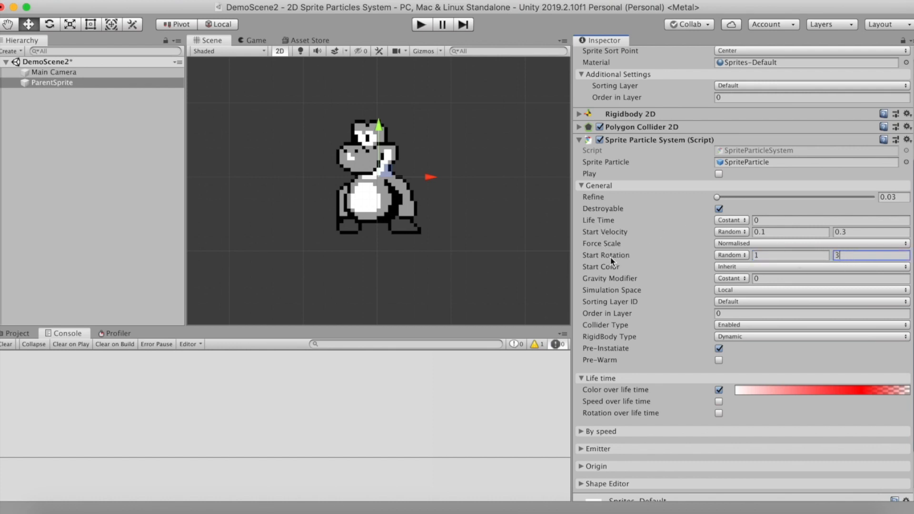
{"action": "left_click", "coordinate": [756, 255]}
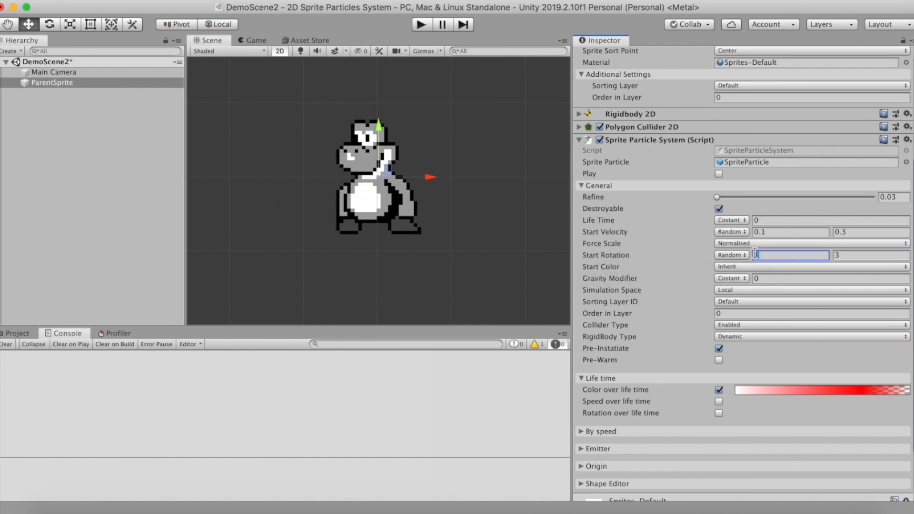
{"action": "key", "text": "Tab"}
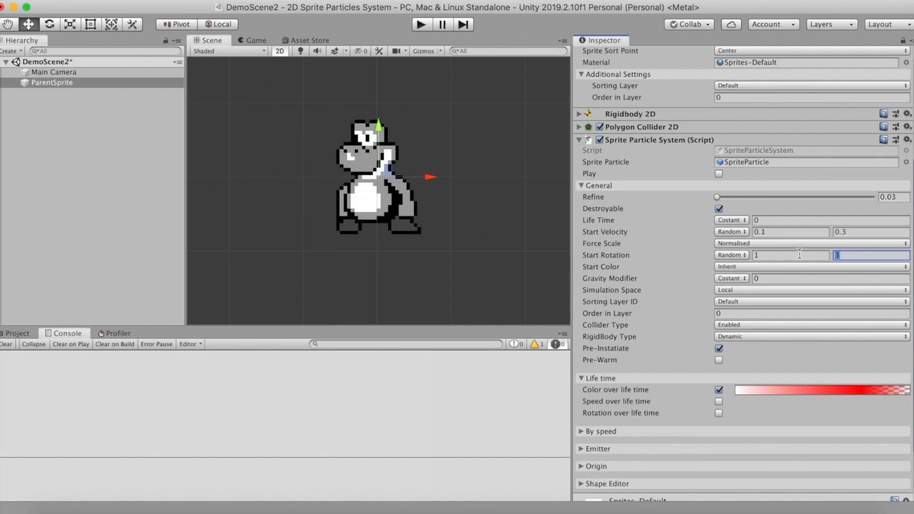
Test the destroyable particles in play mode, check the Life Time value in the general settings, and stop the scene
{"action": "left_click", "coordinate": [422, 27]}
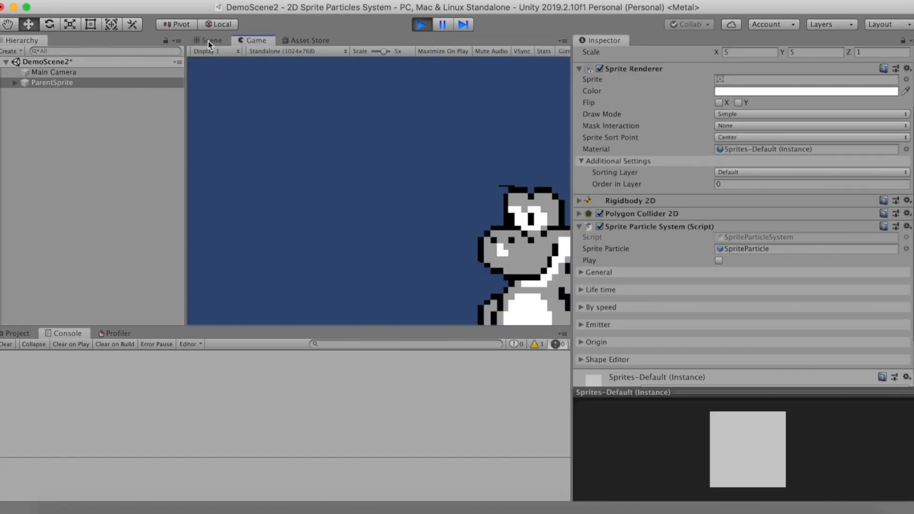
{"action": "left_click", "coordinate": [207, 41]}
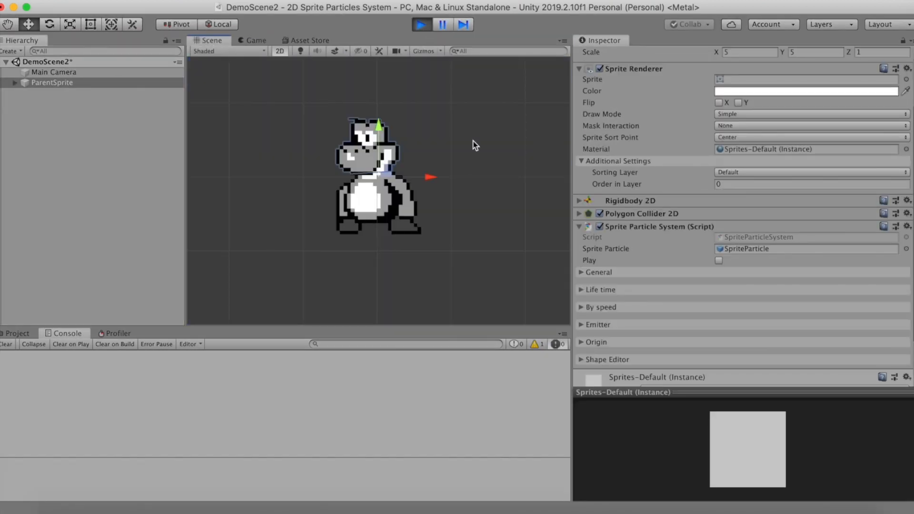
{"action": "left_click", "coordinate": [718, 261]}
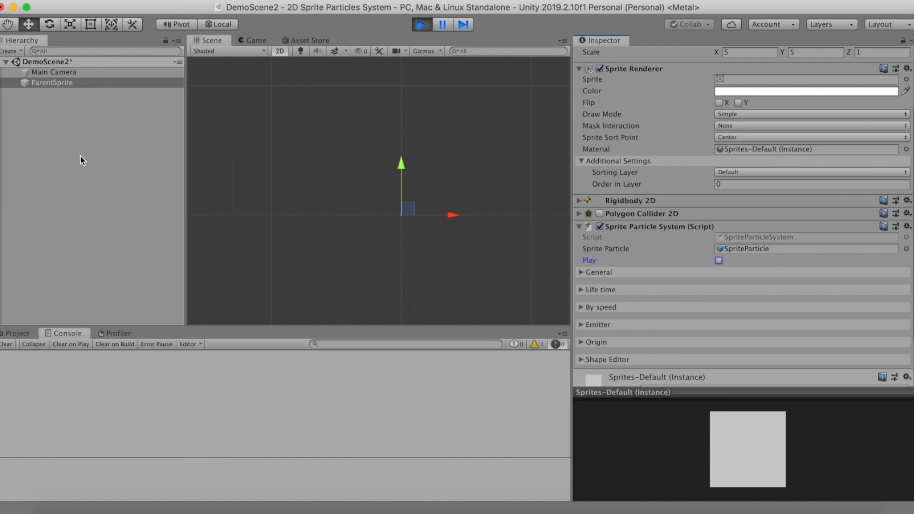
{"action": "left_click", "coordinate": [582, 275]}
{"action": "scroll", "coordinate": [619, 308], "scroll_direction": "down", "scroll_amount": 5}
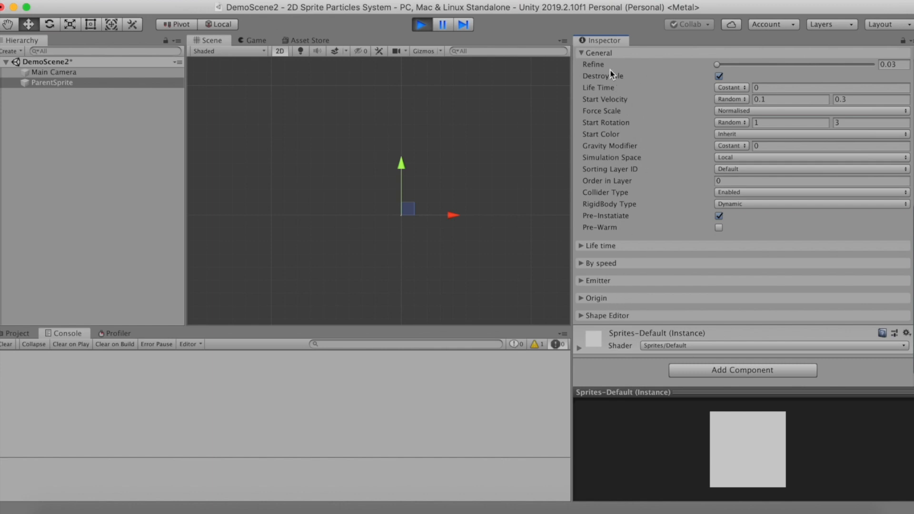
{"action": "scroll", "coordinate": [475, 101], "scroll_direction": "up", "scroll_amount": 2}
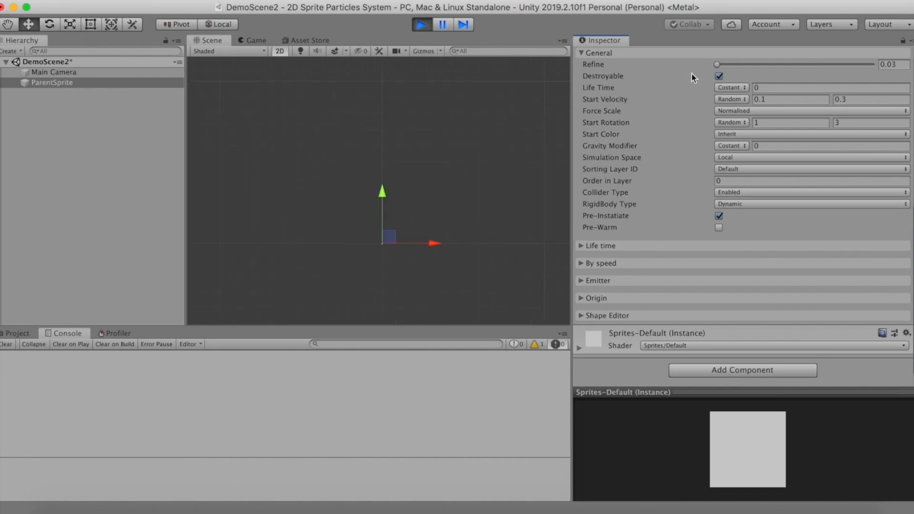
{"action": "left_click", "coordinate": [421, 24]}
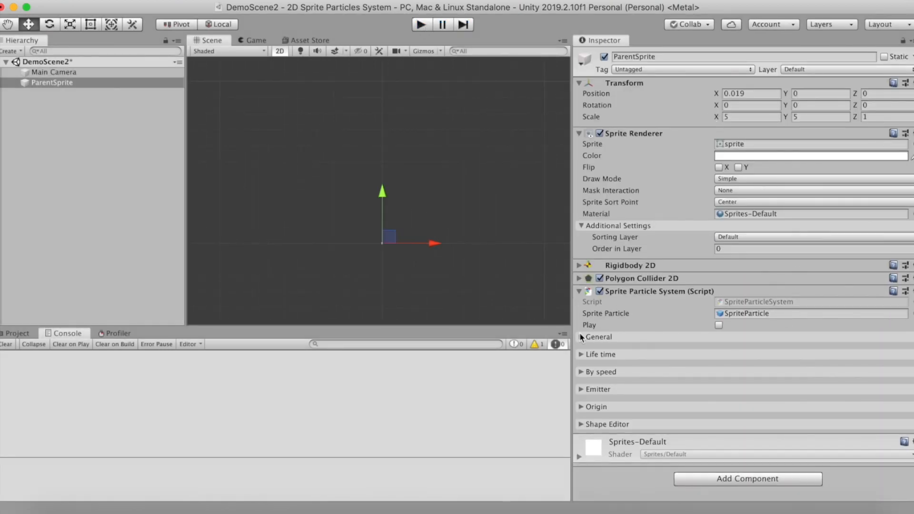
Make the particles' Life Time random between 3 and 5
{"action": "left_click", "coordinate": [779, 371]}
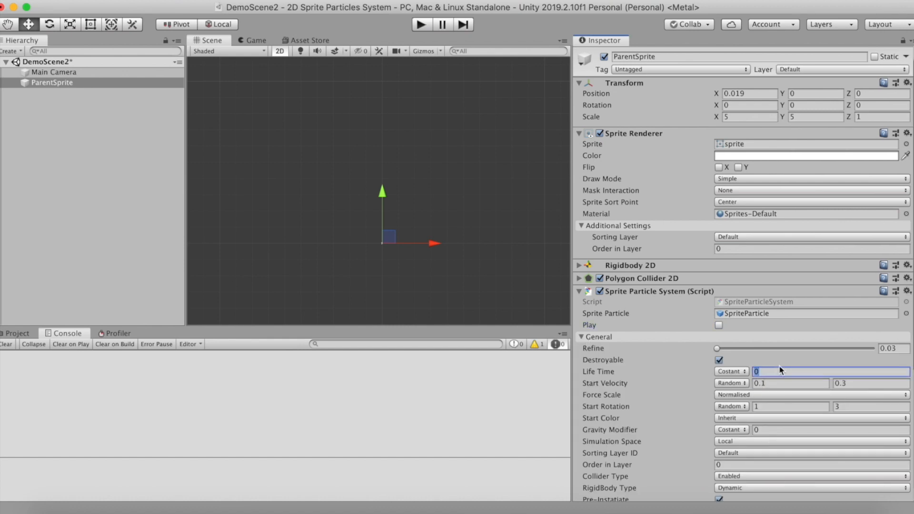
{"action": "left_click", "coordinate": [732, 372]}
{"action": "left_click", "coordinate": [755, 382]}
{"action": "type", "text": "3"}
{"action": "key", "text": "Tab"}
{"action": "type", "text": "5"}
Run the scene, watch the triggered particles over their random life time in Scene view, and stop play mode
{"action": "left_click", "coordinate": [422, 25]}
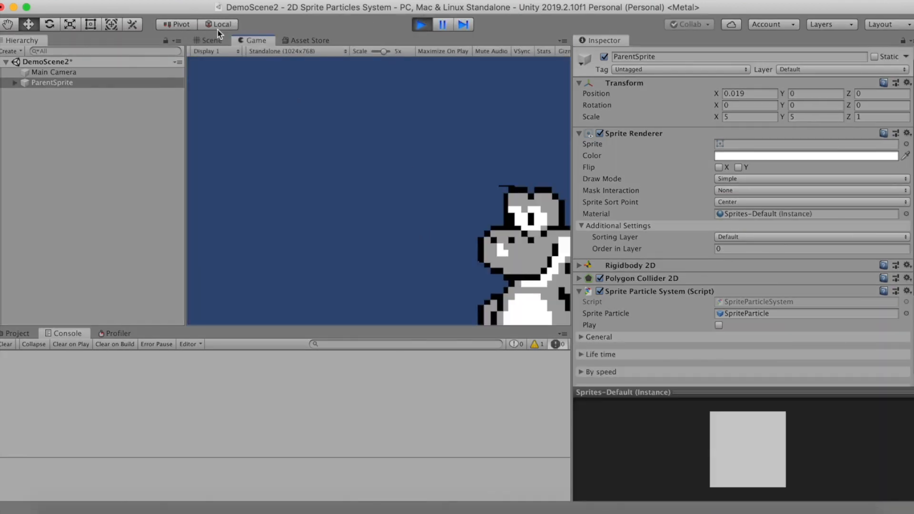
{"action": "left_click", "coordinate": [215, 40]}
{"action": "scroll", "coordinate": [381, 244], "scroll_direction": "up", "scroll_amount": 12}
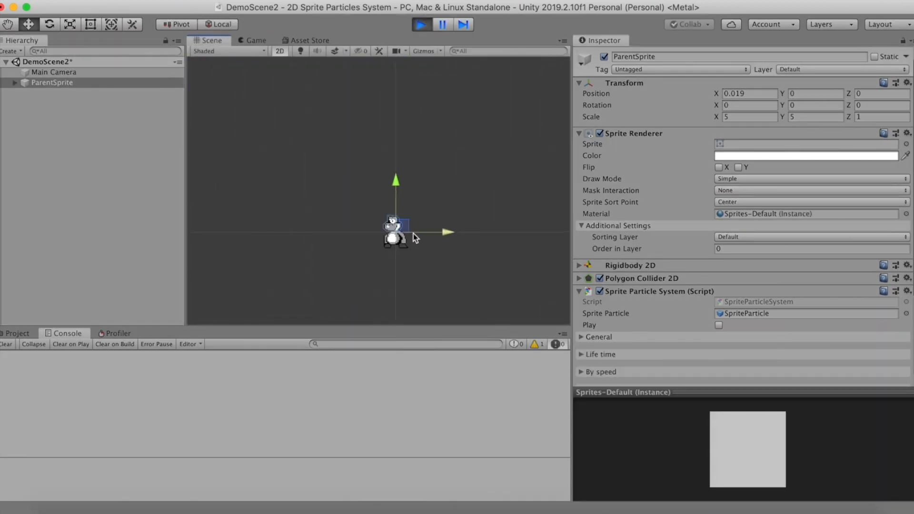
{"action": "left_click", "coordinate": [719, 326]}
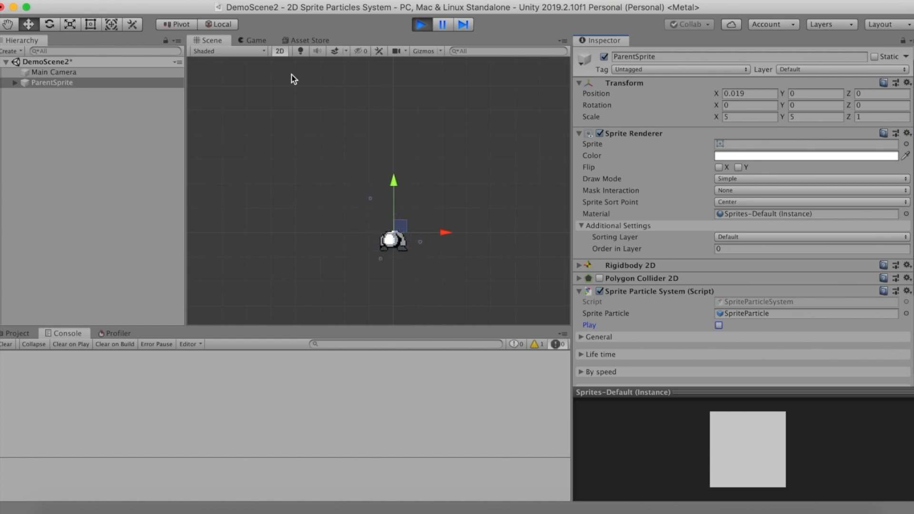
{"action": "scroll", "coordinate": [695, 305], "scroll_direction": "down", "scroll_amount": 5}
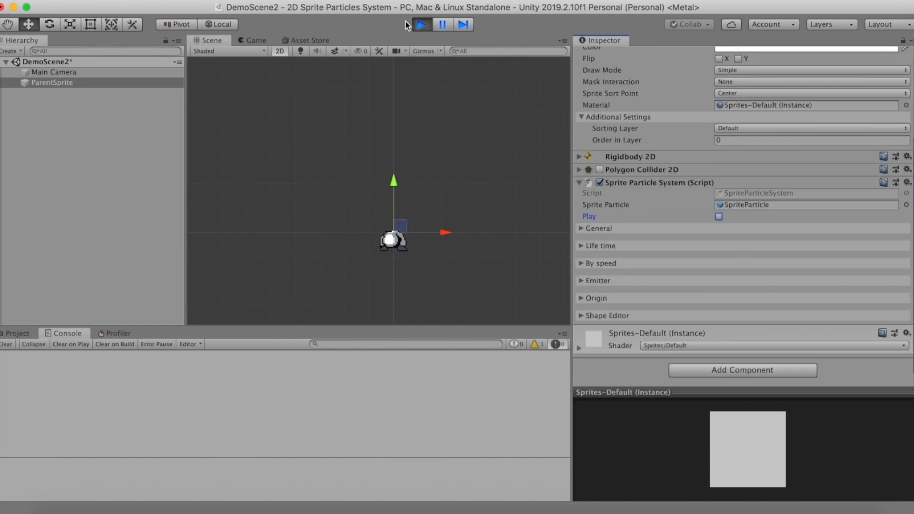
{"action": "left_click", "coordinate": [420, 25]}
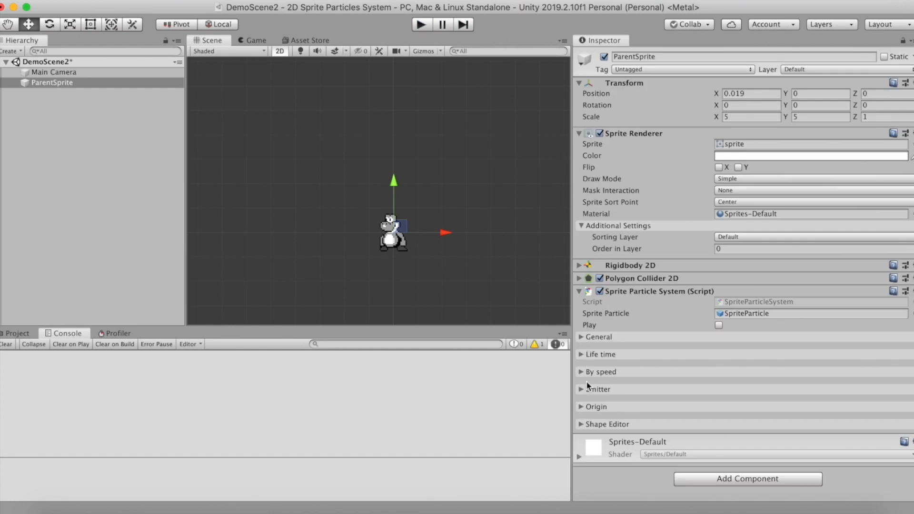
Set the particle origin type to Edge and move it just left of the sprite's head, at about X -0.142, Y 0.069
{"action": "left_click", "coordinate": [581, 407]}
{"action": "left_click", "coordinate": [738, 418]}
{"action": "left_click", "coordinate": [733, 407]}
{"action": "scroll", "coordinate": [383, 228], "scroll_direction": "up", "scroll_amount": 5}
{"action": "scroll", "coordinate": [384, 228], "scroll_direction": "up", "scroll_amount": 2}
{"action": "scroll", "coordinate": [869, 417], "scroll_direction": "down", "scroll_amount": 3}
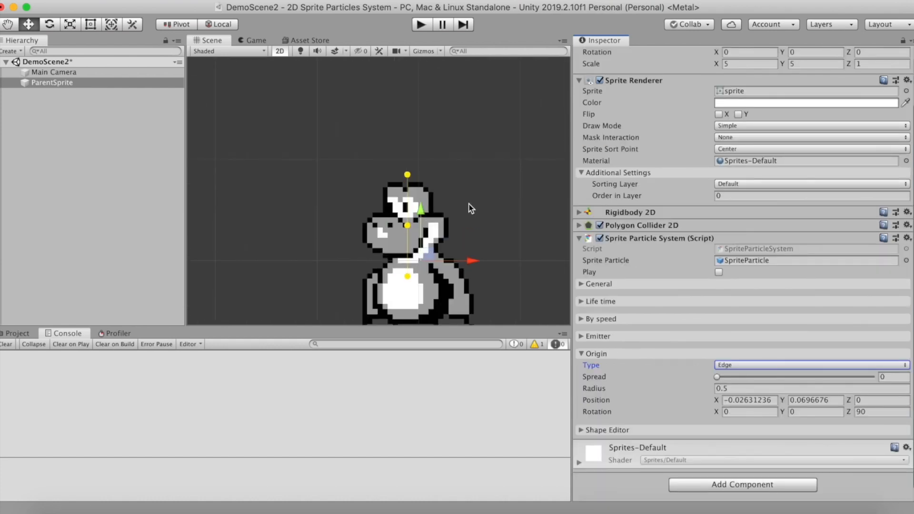
{"action": "left_click_drag", "start_coordinate": [406, 225], "coordinate": [348, 225]}
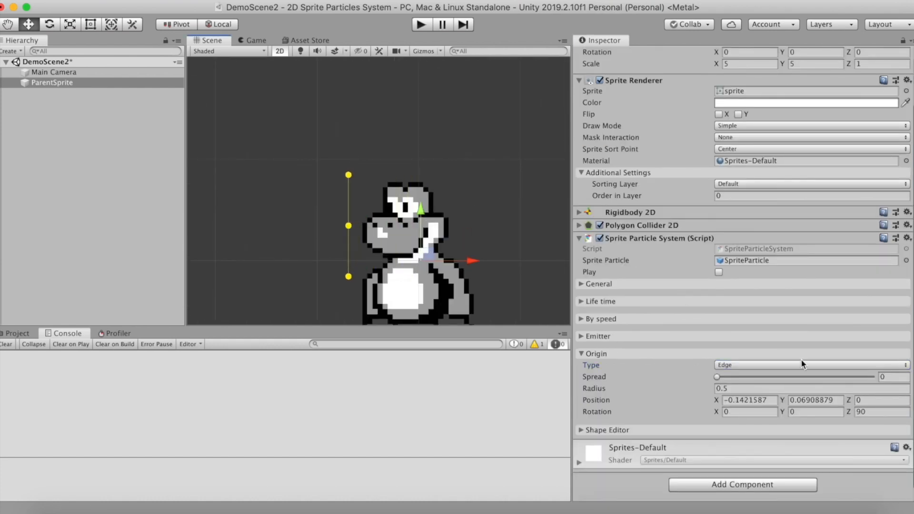
Switch the particle system's emitter to Emission and give it a random value between 0.5 and 1
{"action": "left_click", "coordinate": [583, 336]}
{"action": "left_click", "coordinate": [769, 348]}
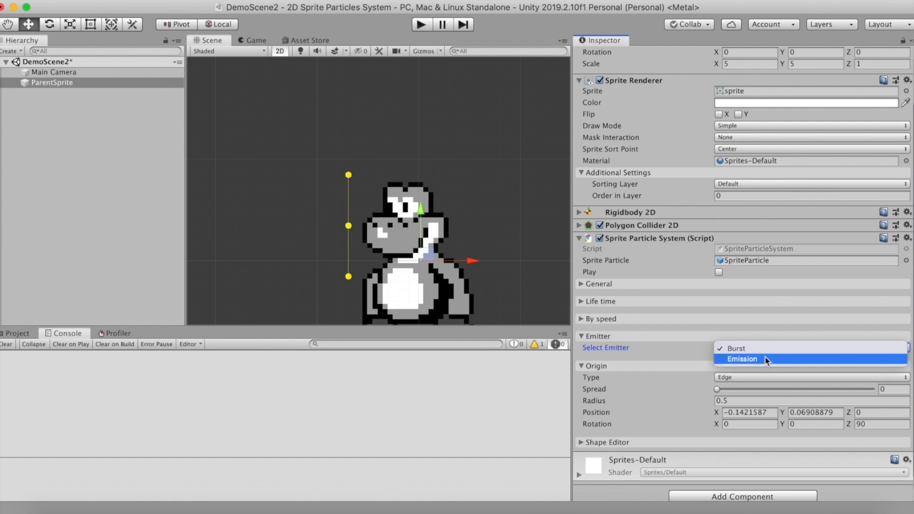
{"action": "left_click", "coordinate": [764, 358]}
{"action": "left_click", "coordinate": [732, 360]}
{"action": "left_click", "coordinate": [772, 371]}
{"action": "left_click", "coordinate": [772, 359]}
{"action": "type", "text": "0.5"}
{"action": "left_click", "coordinate": [852, 360]}
{"action": "type", "text": "1"}
Run the scene, trigger the particles, watch the emission against the edge origin in Scene view, and stop play mode
{"action": "left_click", "coordinate": [420, 25]}
{"action": "left_click", "coordinate": [212, 41]}
{"action": "scroll", "coordinate": [413, 271], "scroll_direction": "down", "scroll_amount": 6}
{"action": "middle_click_drag", "start_coordinate": [412, 270], "coordinate": [413, 233]}
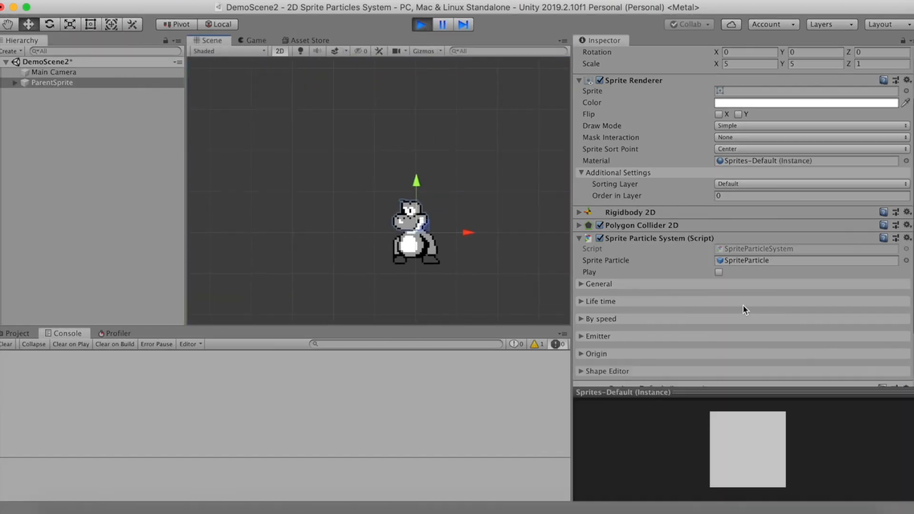
{"action": "left_click", "coordinate": [719, 273]}
{"action": "scroll", "coordinate": [430, 188], "scroll_direction": "up", "scroll_amount": 5}
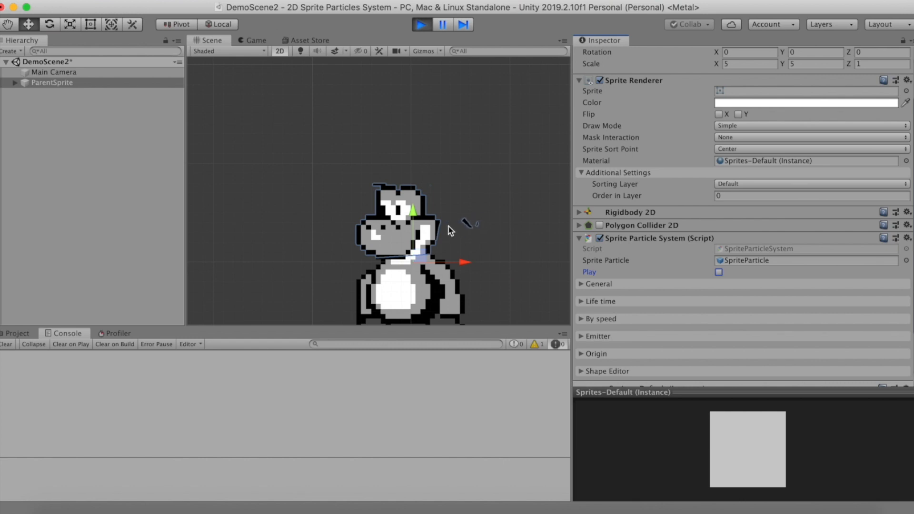
{"action": "left_click", "coordinate": [581, 355]}
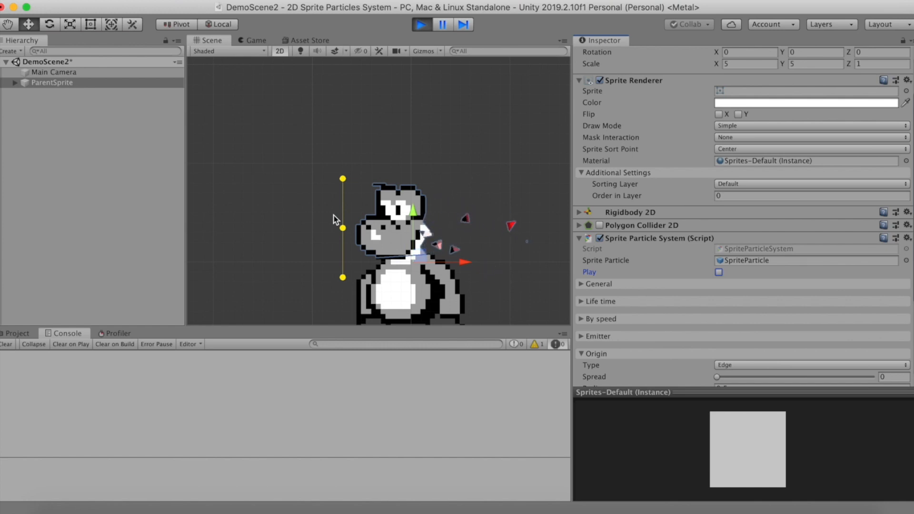
{"action": "left_click", "coordinate": [422, 23]}
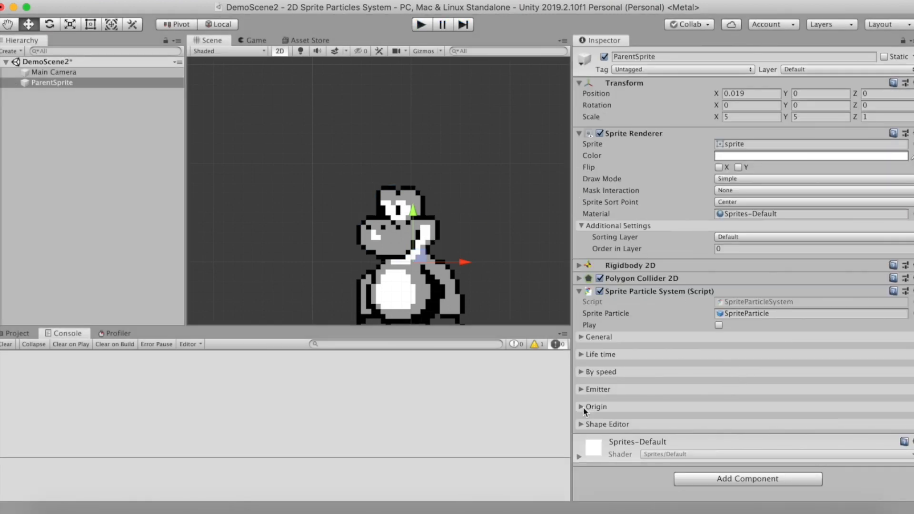
Change the particle origin type to Point and place the point on the sprite's head, behind the snout
{"action": "left_click", "coordinate": [581, 337]}
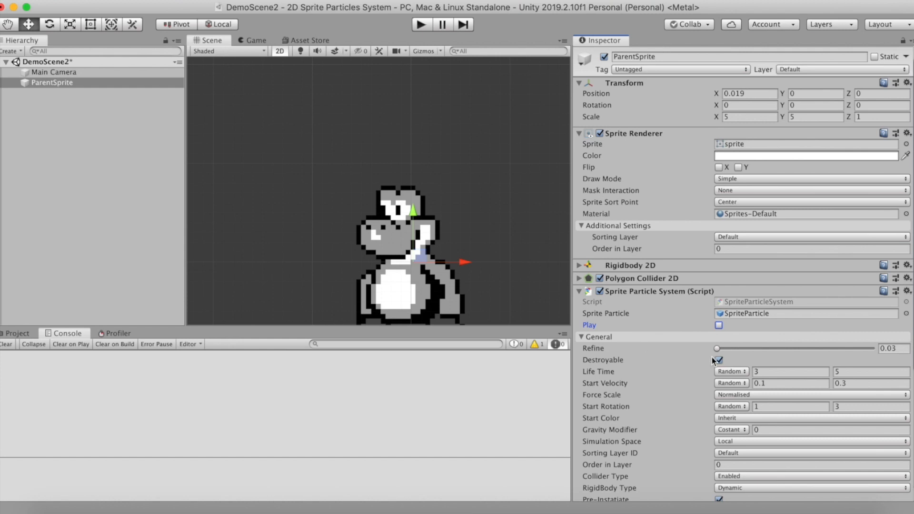
{"action": "scroll", "coordinate": [675, 421], "scroll_direction": "down", "scroll_amount": 5}
{"action": "left_click", "coordinate": [594, 361]}
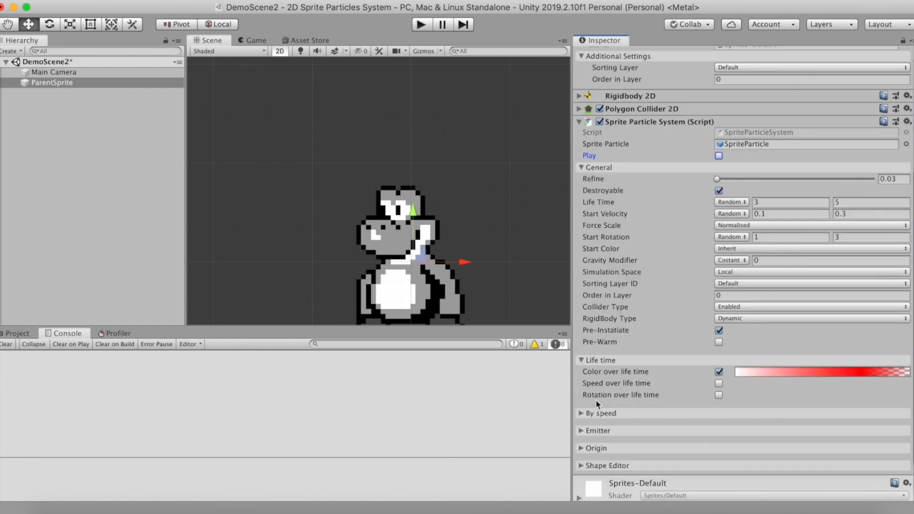
{"action": "left_click", "coordinate": [595, 448]}
{"action": "left_click", "coordinate": [722, 460]}
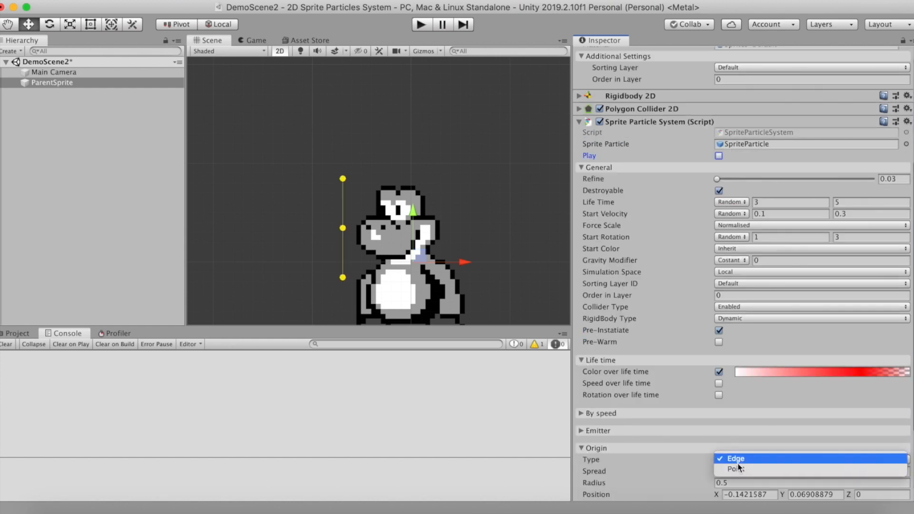
{"action": "left_click", "coordinate": [741, 470]}
{"action": "left_click_drag", "start_coordinate": [343, 228], "coordinate": [399, 233]}
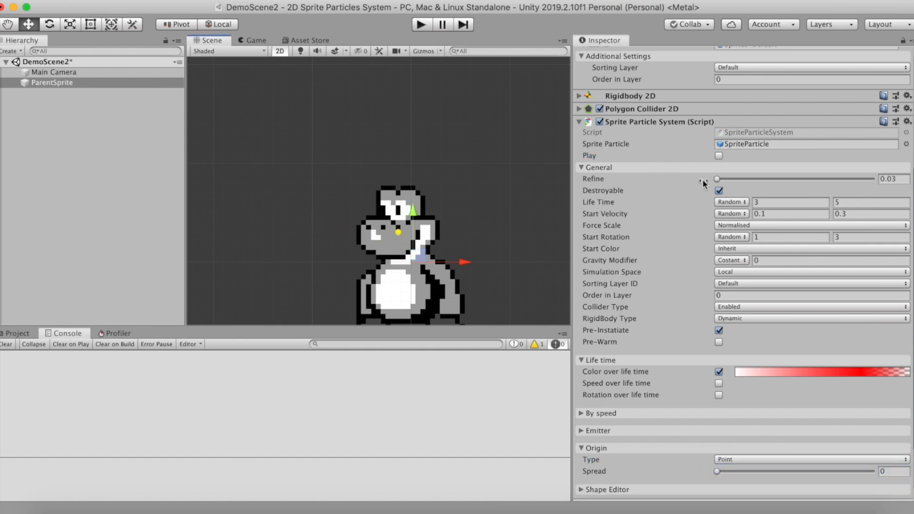
Raise the Refine value in the particle system's general settings to 1
{"action": "left_click_drag", "start_coordinate": [717, 179], "coordinate": [863, 175]}
{"action": "scroll", "coordinate": [644, 158], "scroll_direction": "up", "scroll_amount": 2}
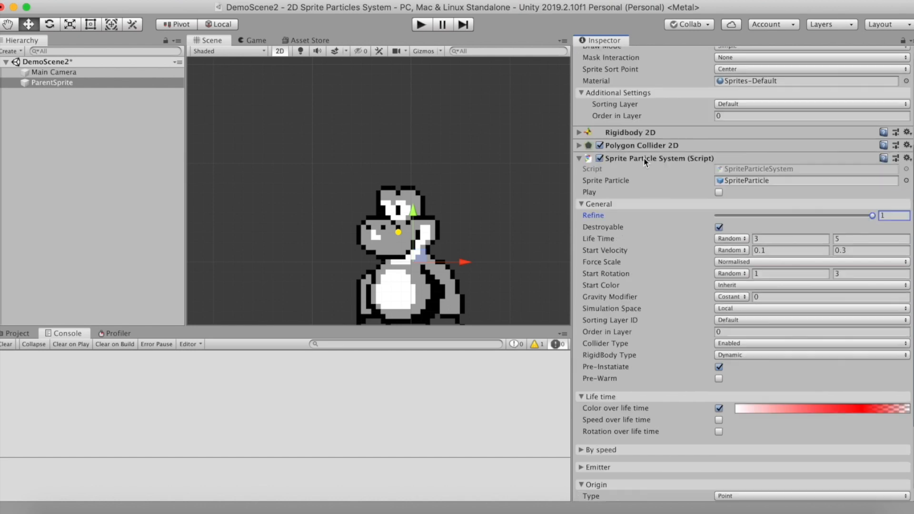
{"action": "scroll", "coordinate": [458, 224], "scroll_direction": "down", "scroll_amount": 4}
Test the refined particles from the point origin in play mode, watching them in Scene view, and stop the scene
{"action": "left_click", "coordinate": [421, 24]}
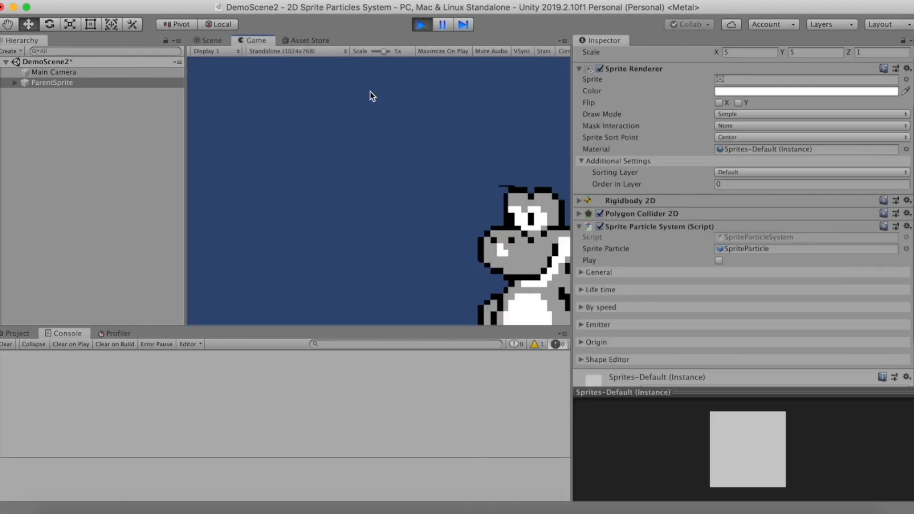
{"action": "left_click", "coordinate": [220, 42]}
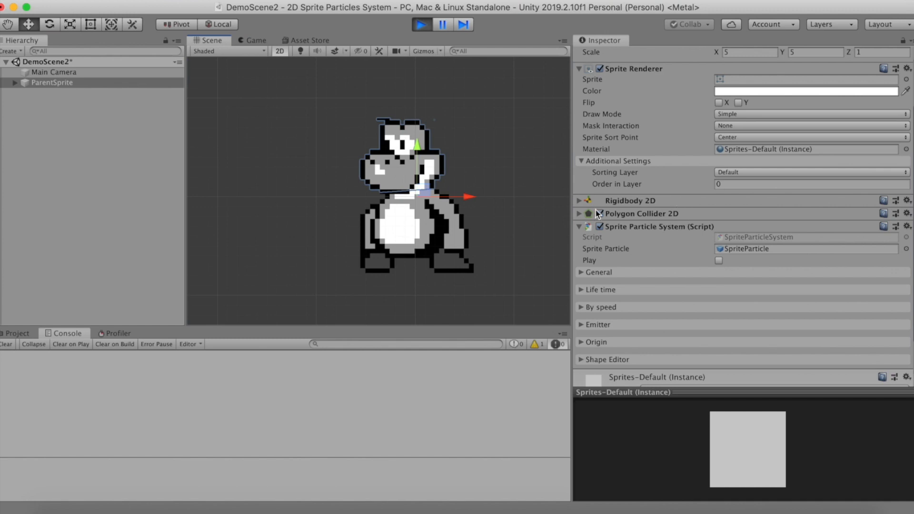
{"action": "left_click", "coordinate": [719, 261]}
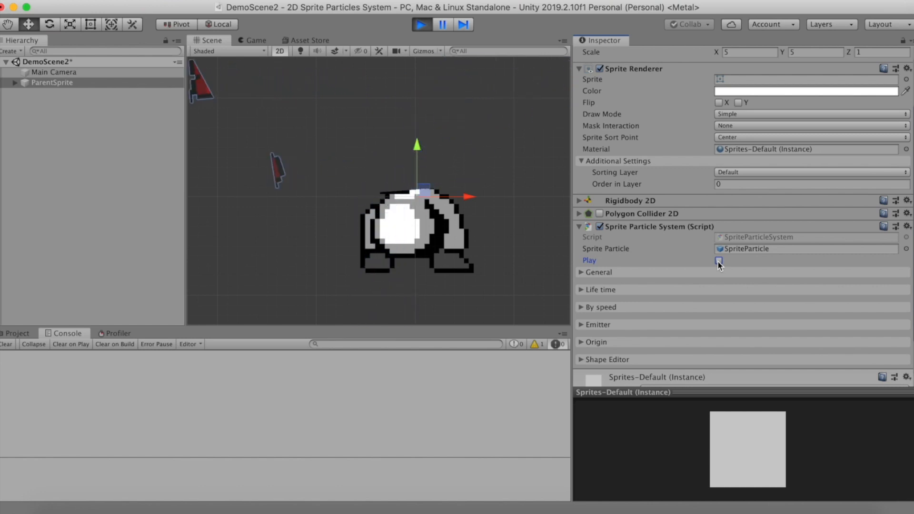
{"action": "left_click", "coordinate": [422, 25]}
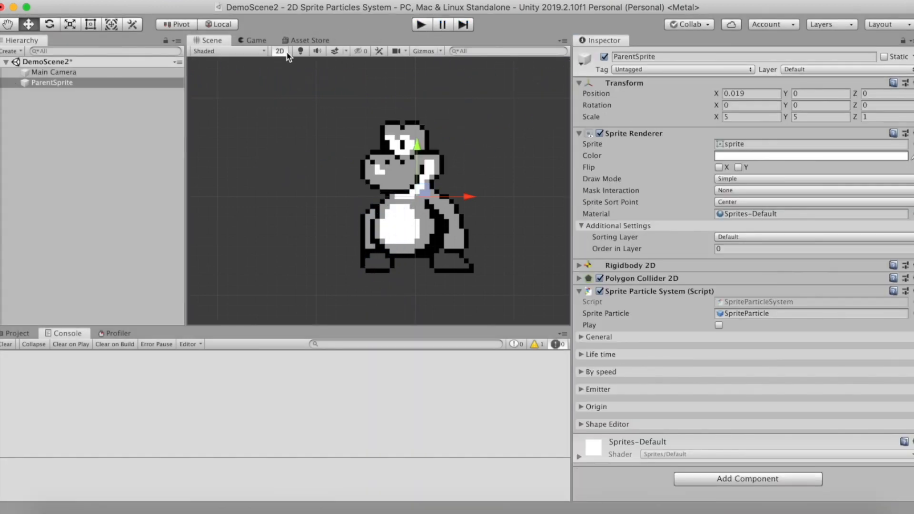